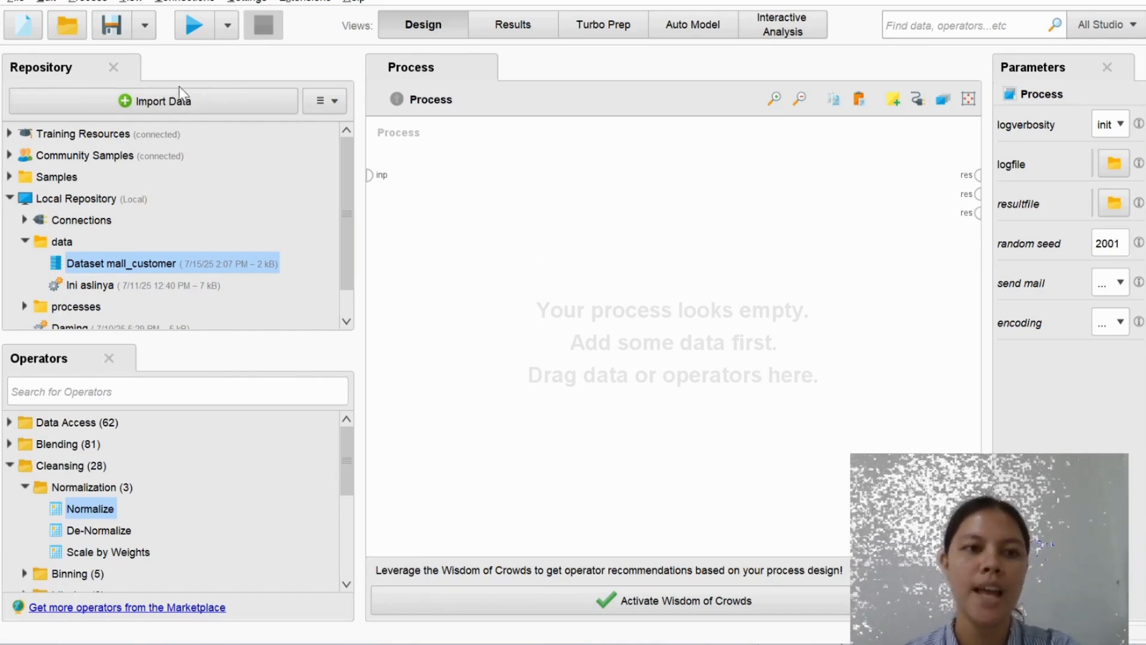
click(179, 105)
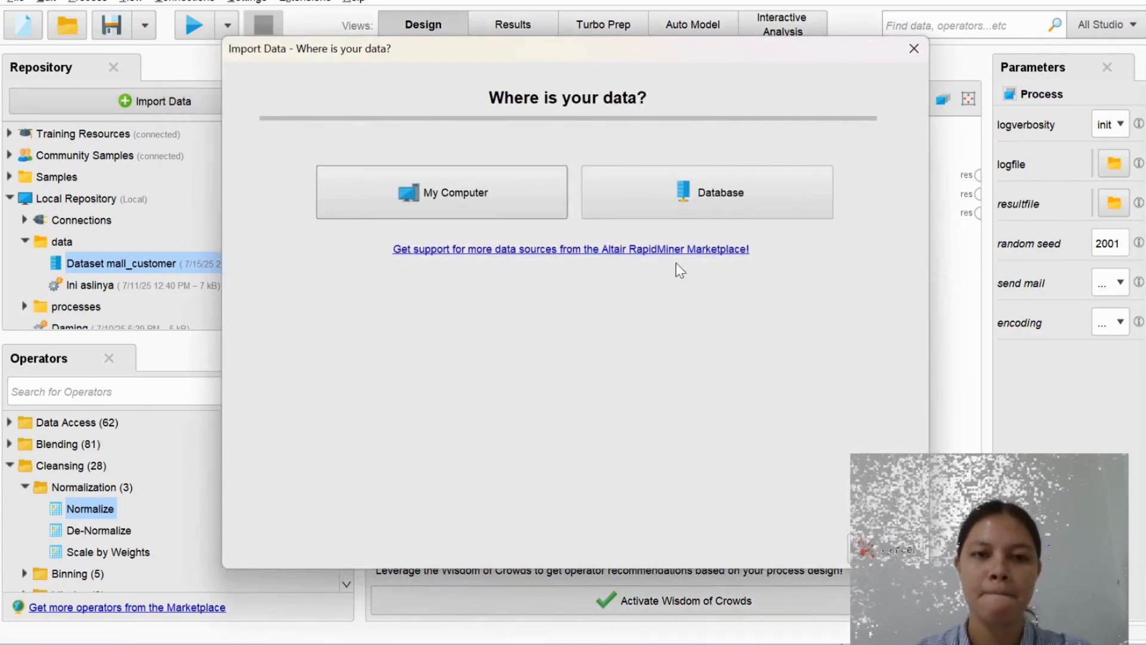
click(455, 195)
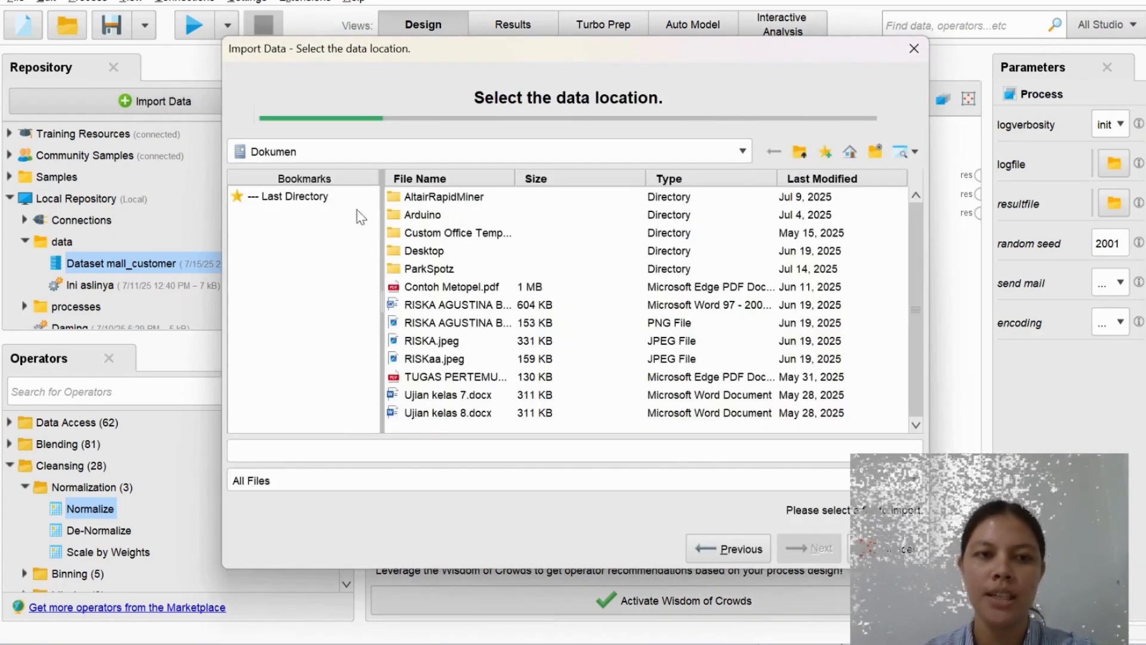
click(302, 194)
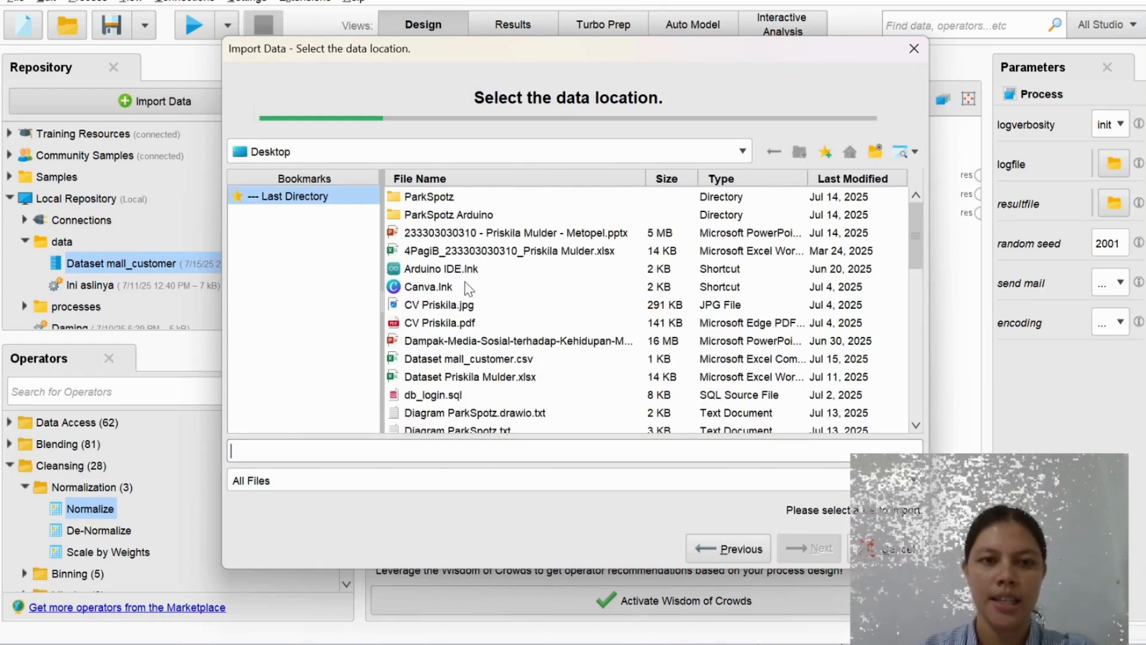
scroll(468, 288, down, 1)
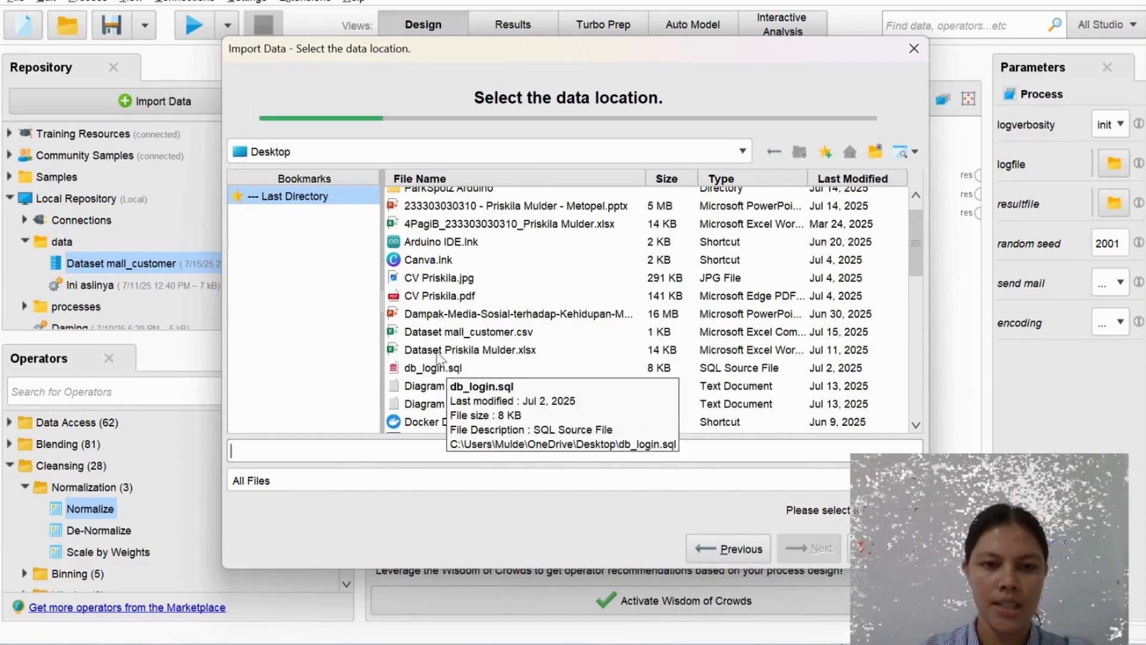
click(443, 335)
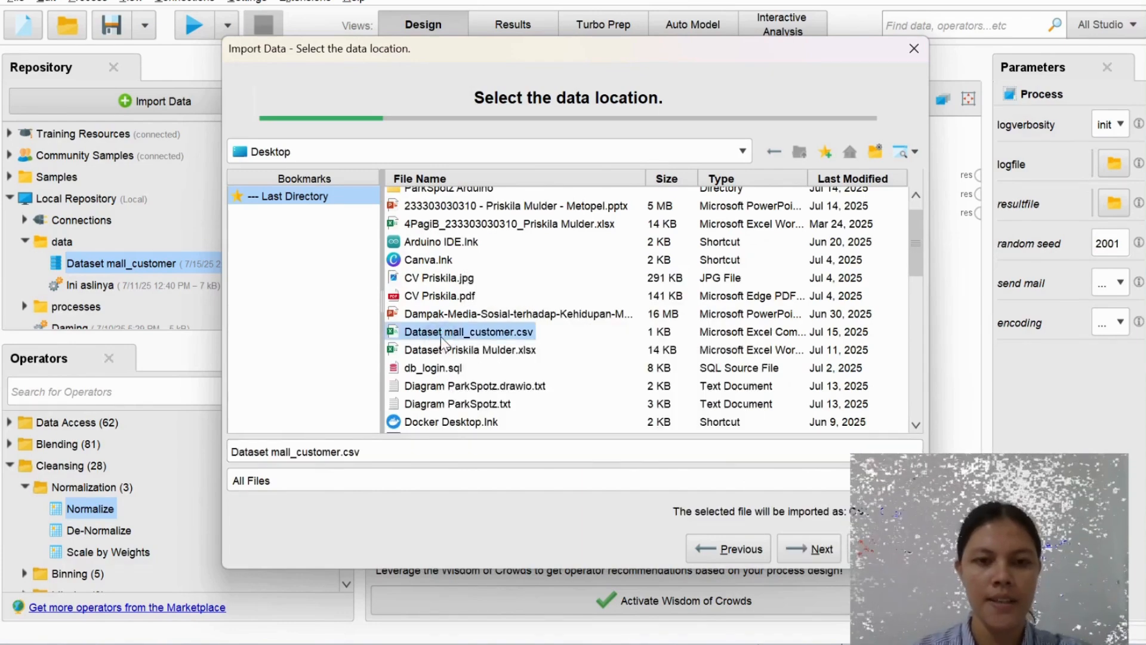
click(807, 549)
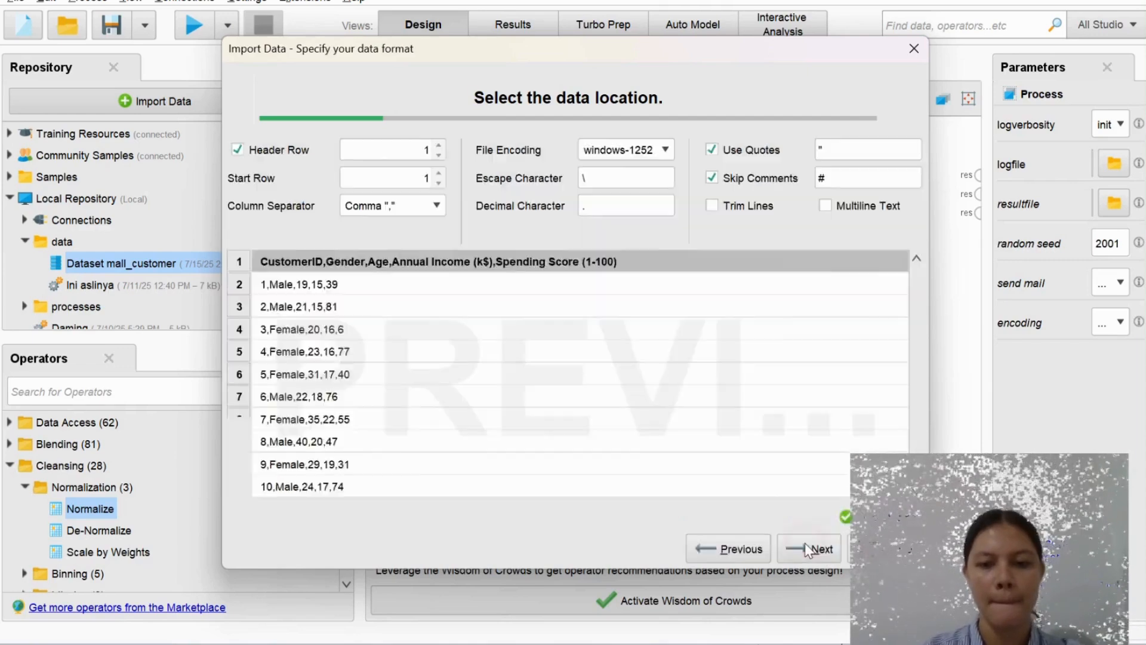
click(808, 549)
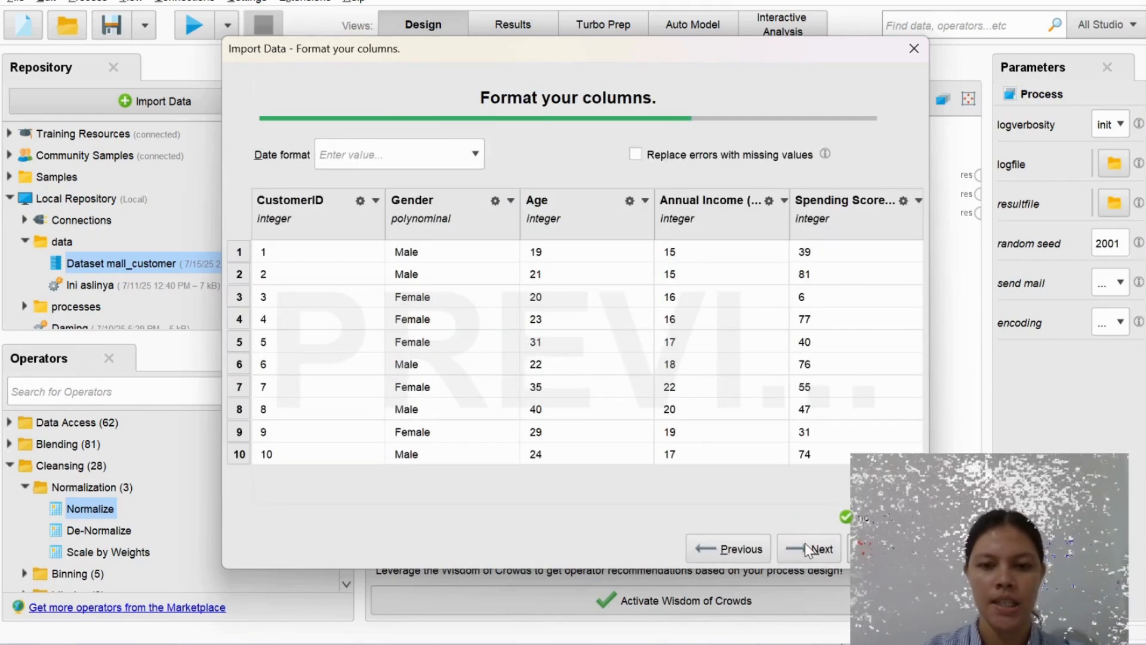
click(809, 548)
click(808, 549)
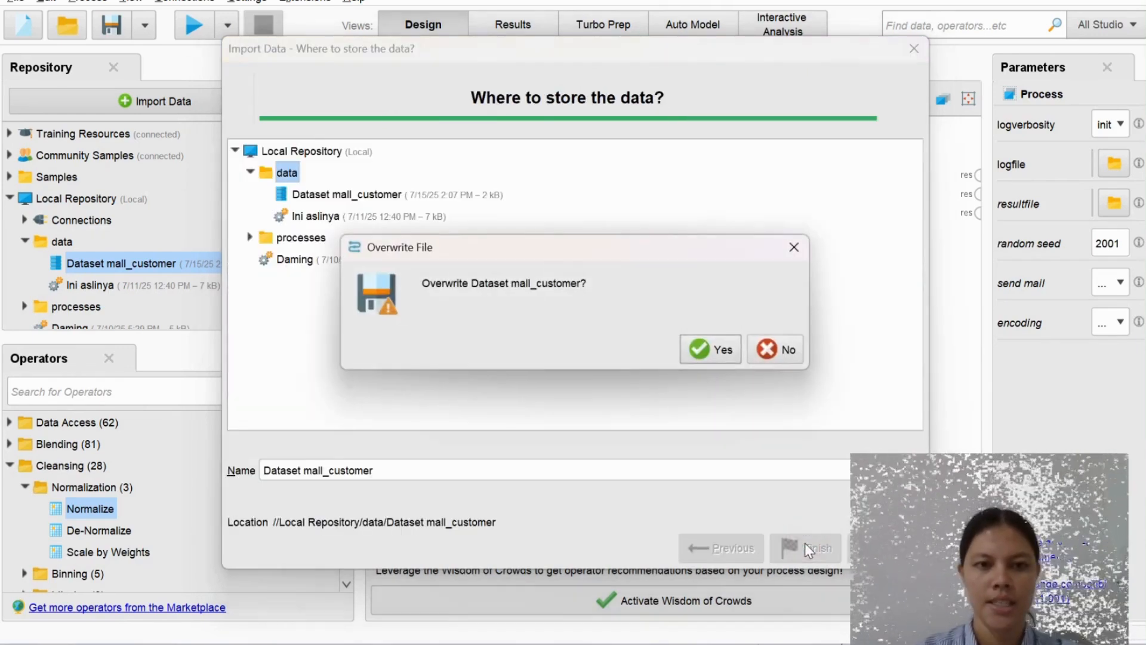
click(790, 351)
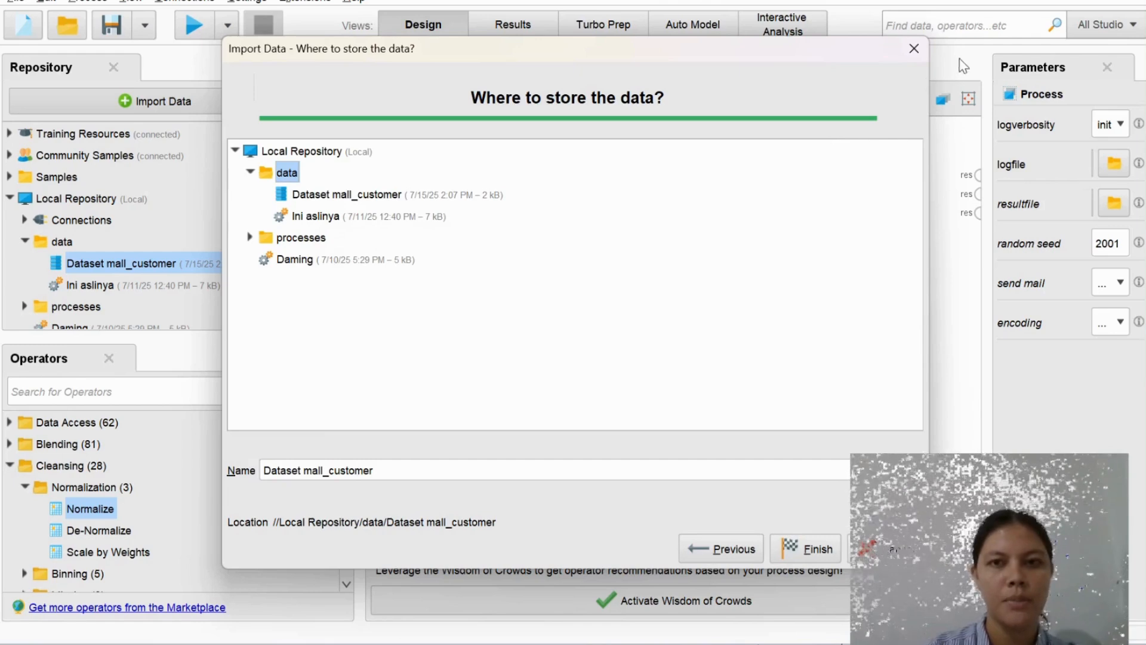
click(919, 50)
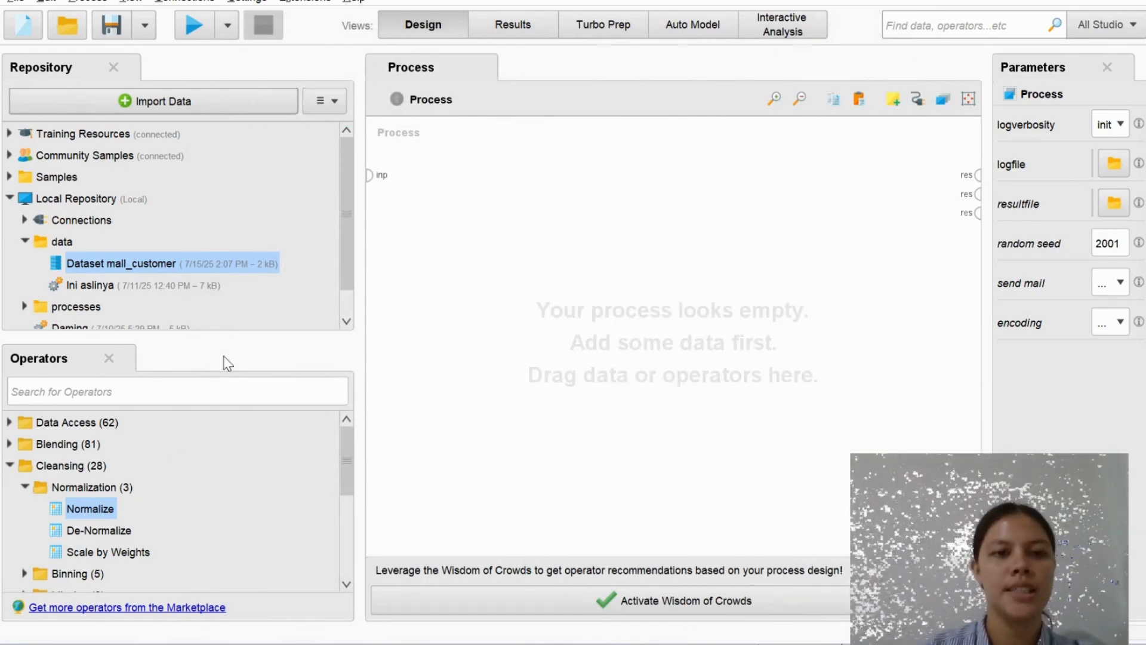
Search the operators for read and add the Read CSV operator to the process
click(136, 387)
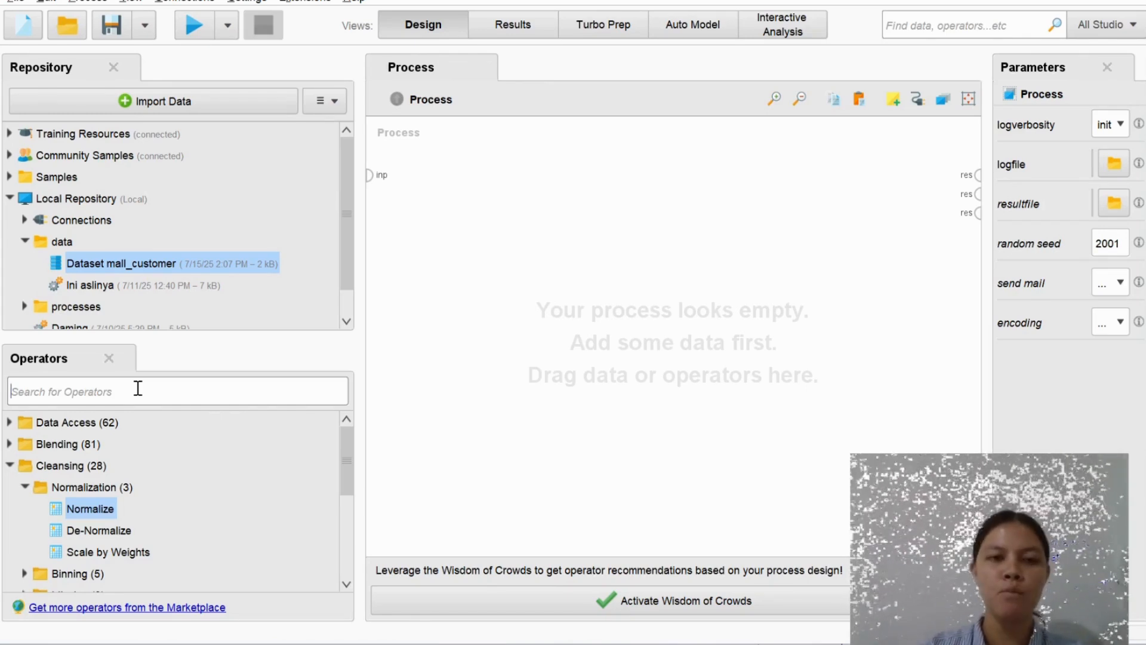
click(179, 385)
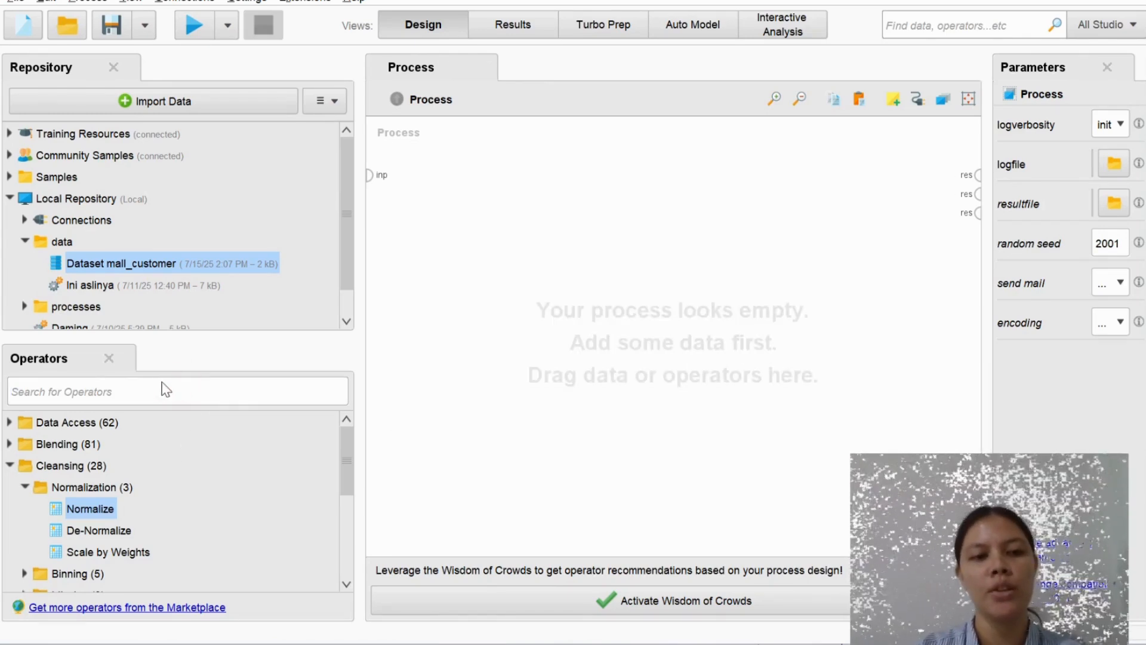
click(158, 383)
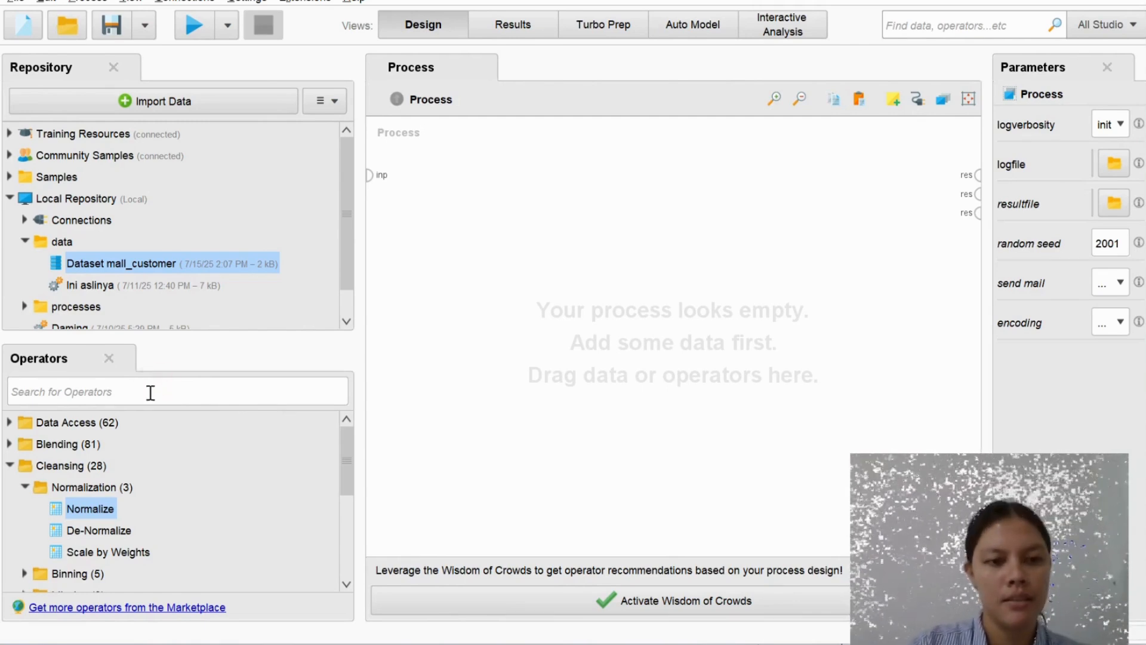
click(153, 392)
text(read)
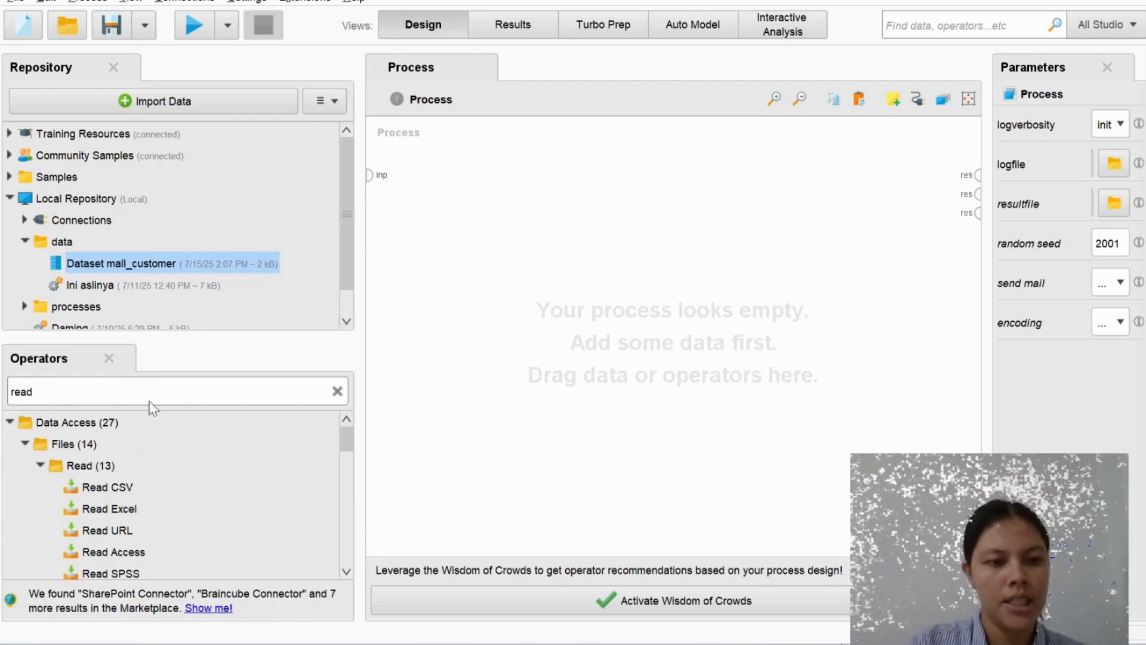
double_click(122, 486)
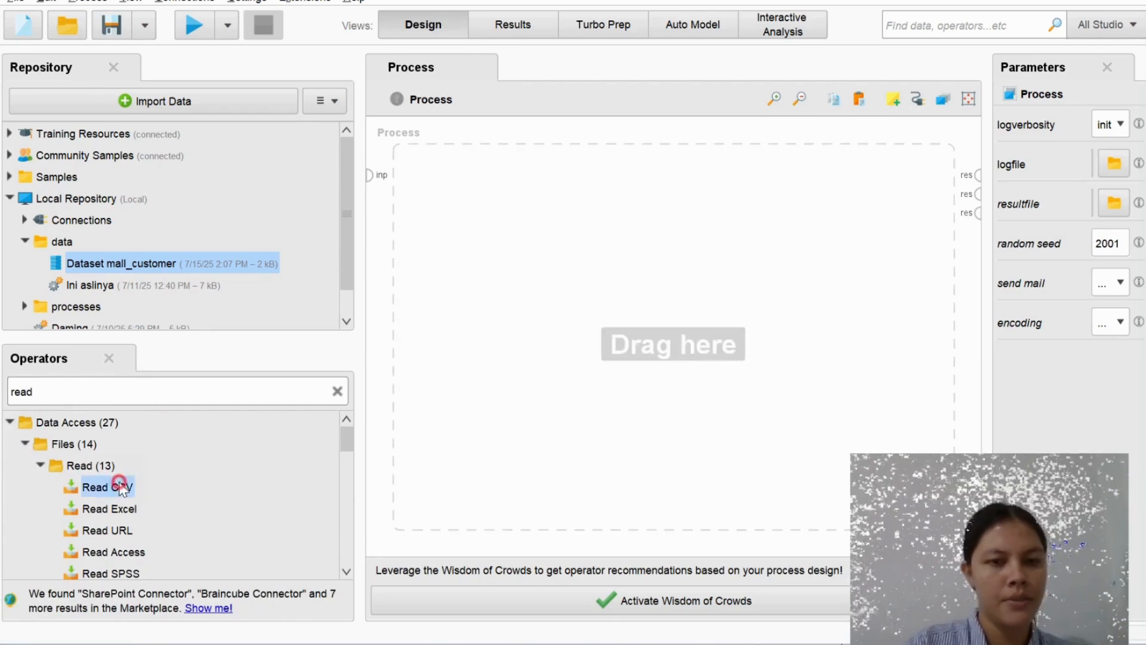
click(471, 367)
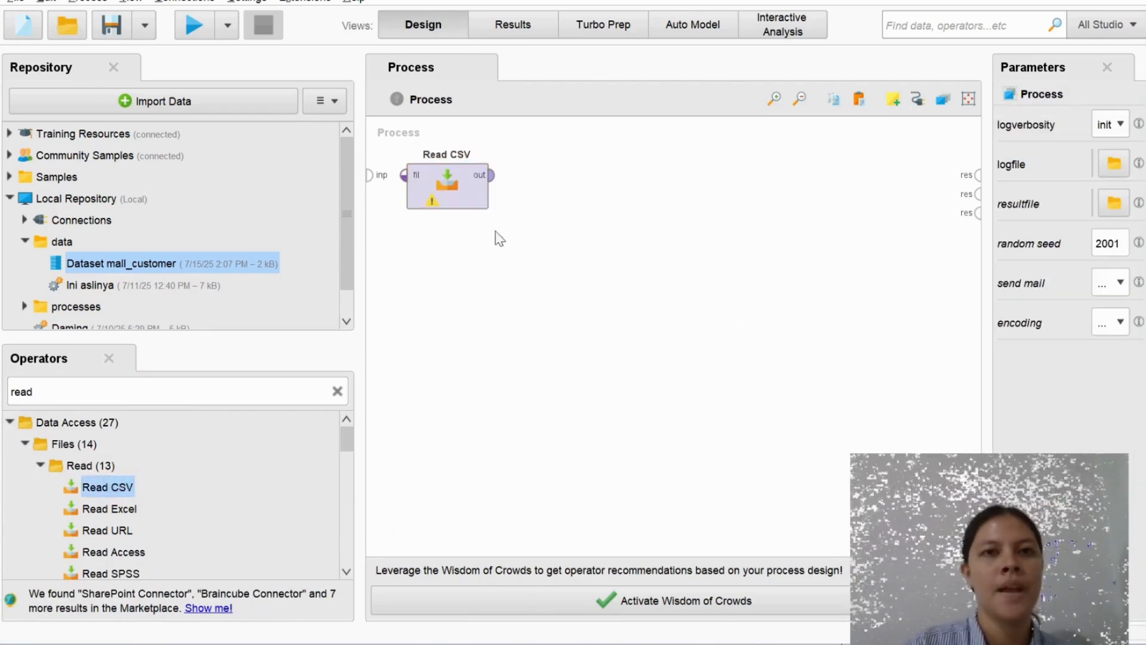
Configure Read CSV through its import wizard to load Dataset mall_customer.csv from the Desktop
click(459, 200)
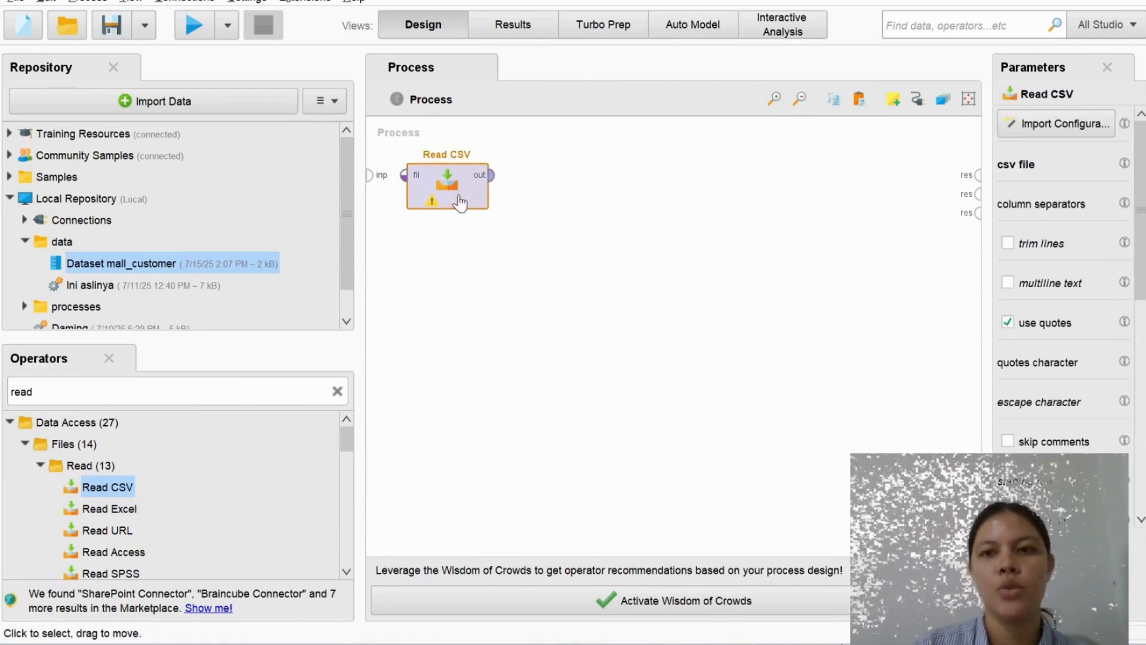
click(1066, 125)
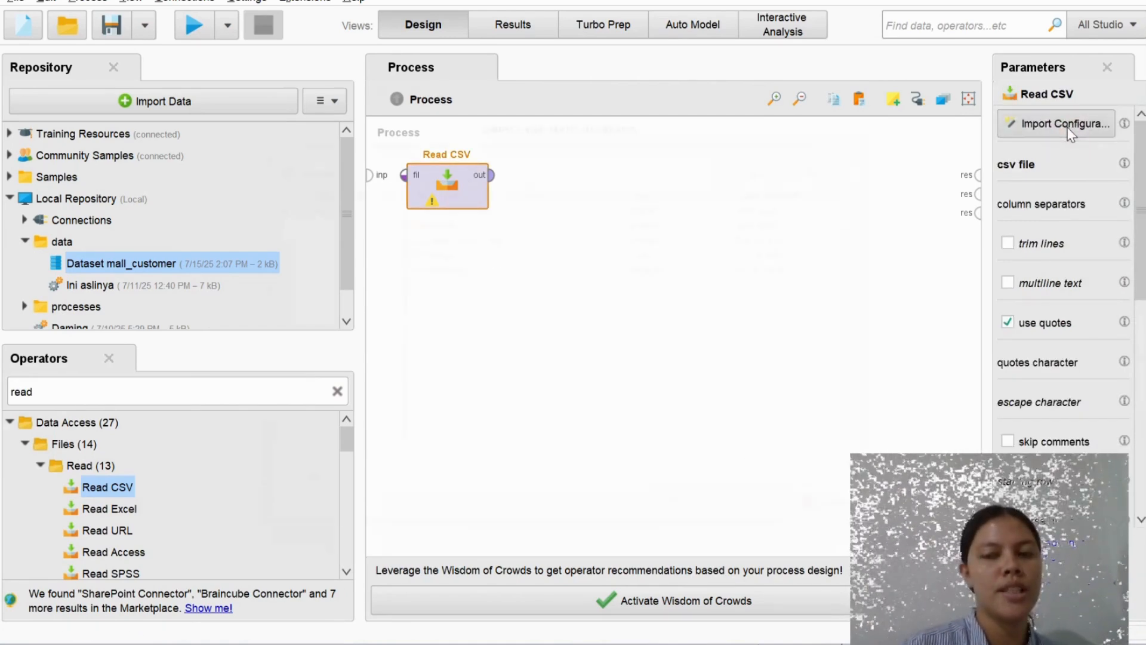
click(299, 197)
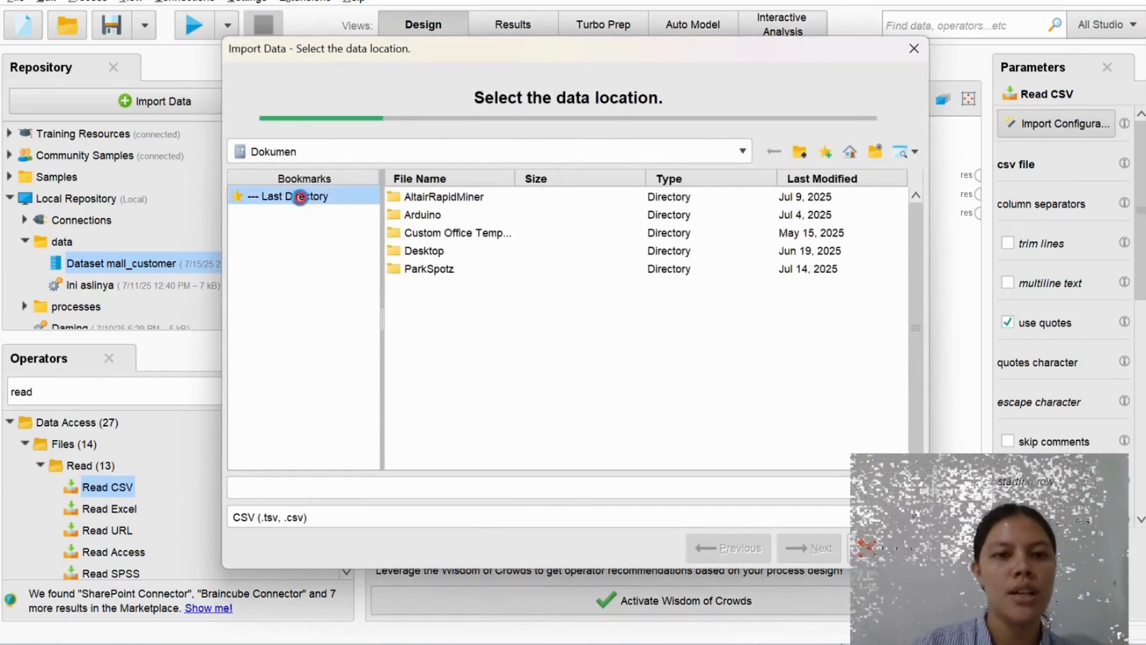
click(476, 234)
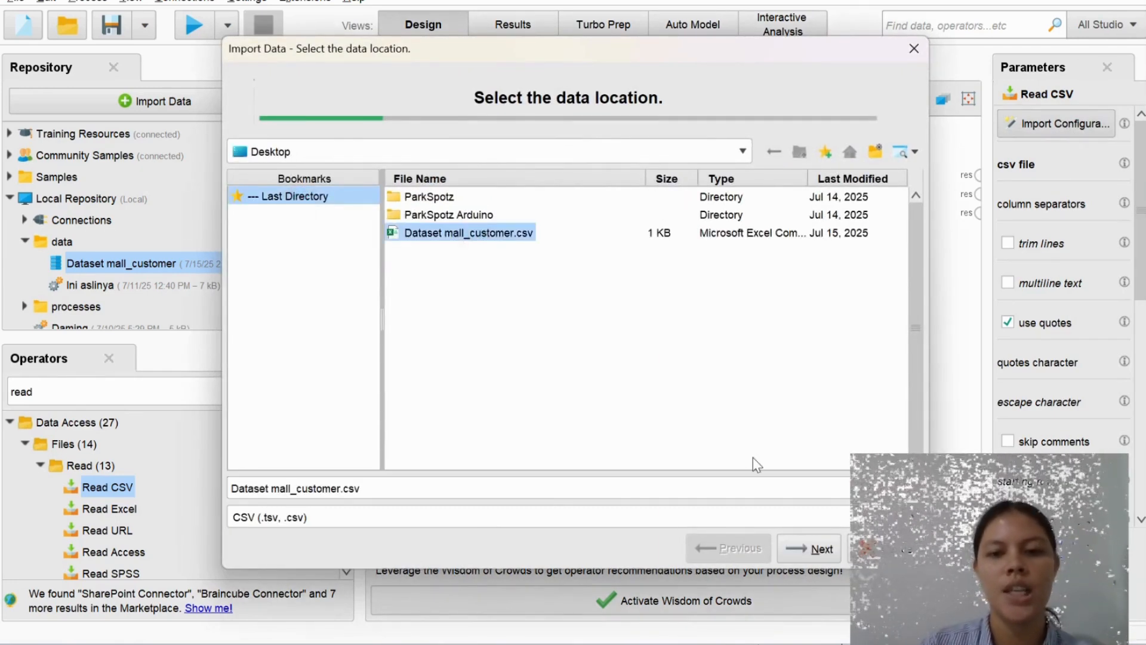
click(806, 551)
click(806, 551)
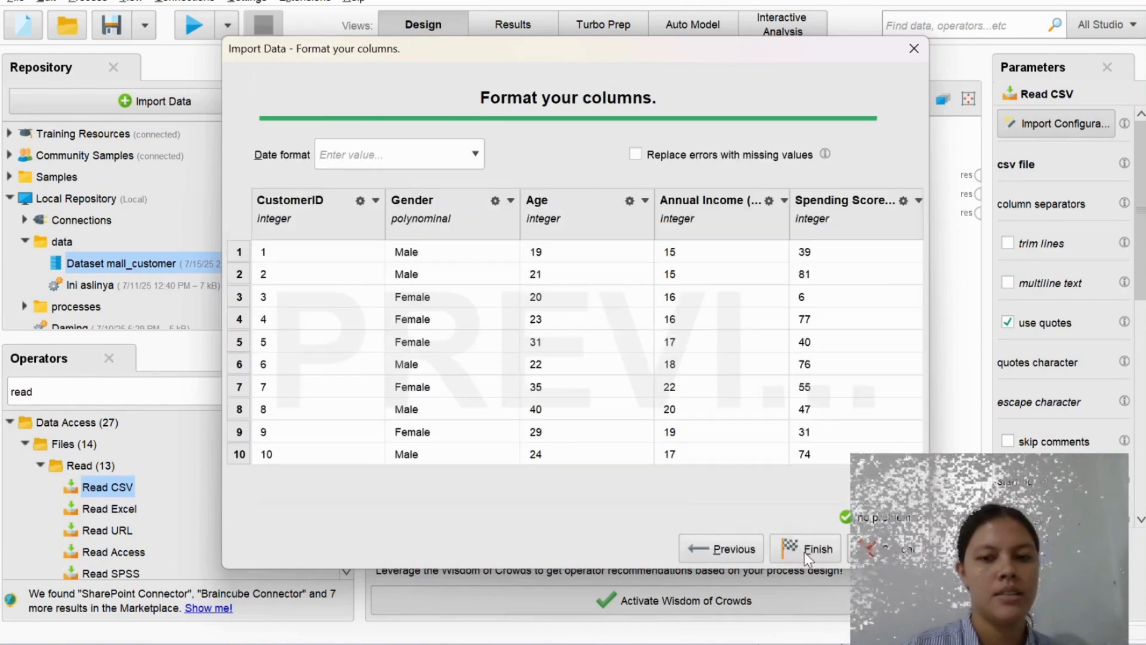
click(805, 550)
click(526, 356)
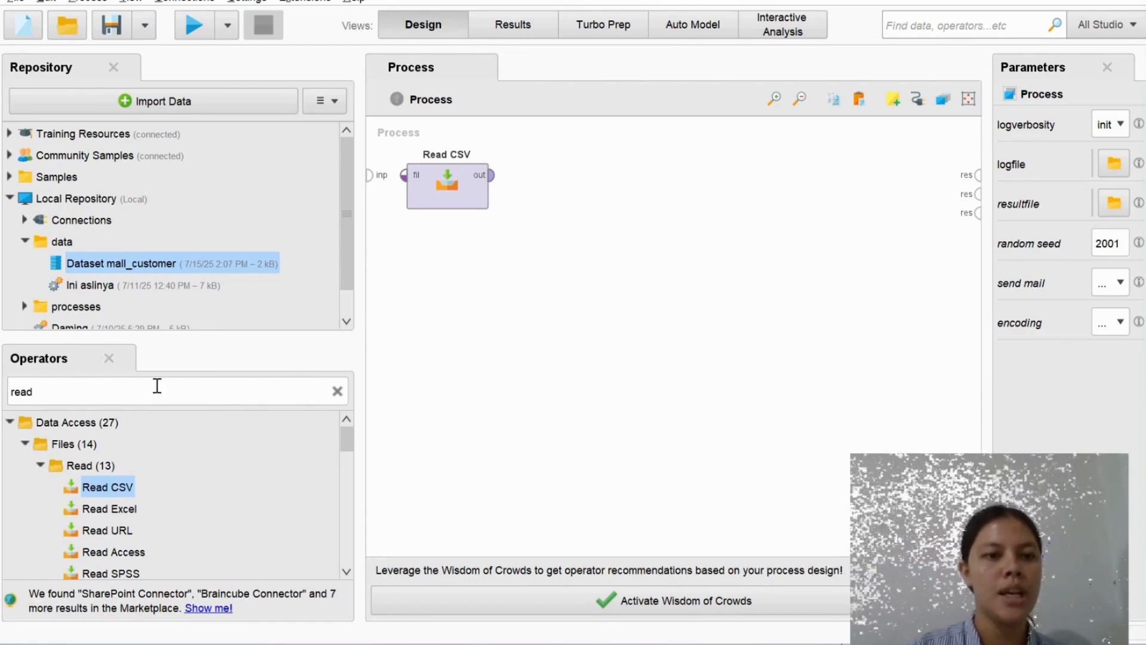
Search the operators for Nominal to num and add the Nominal to Numerical operator to the process
click(333, 394)
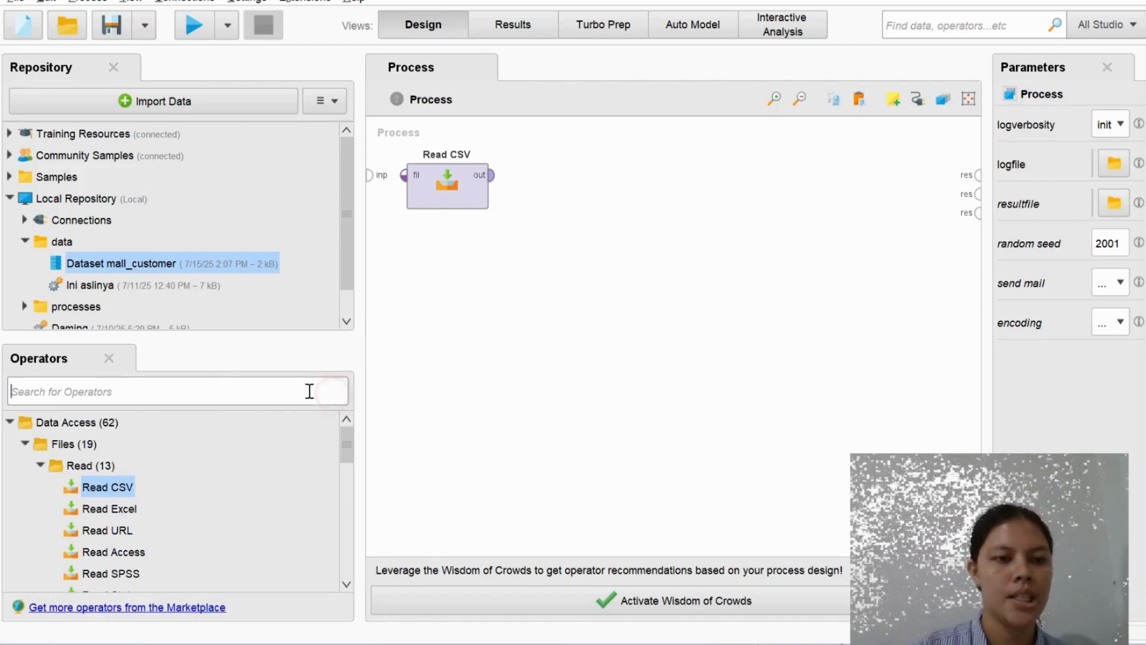
text(N)
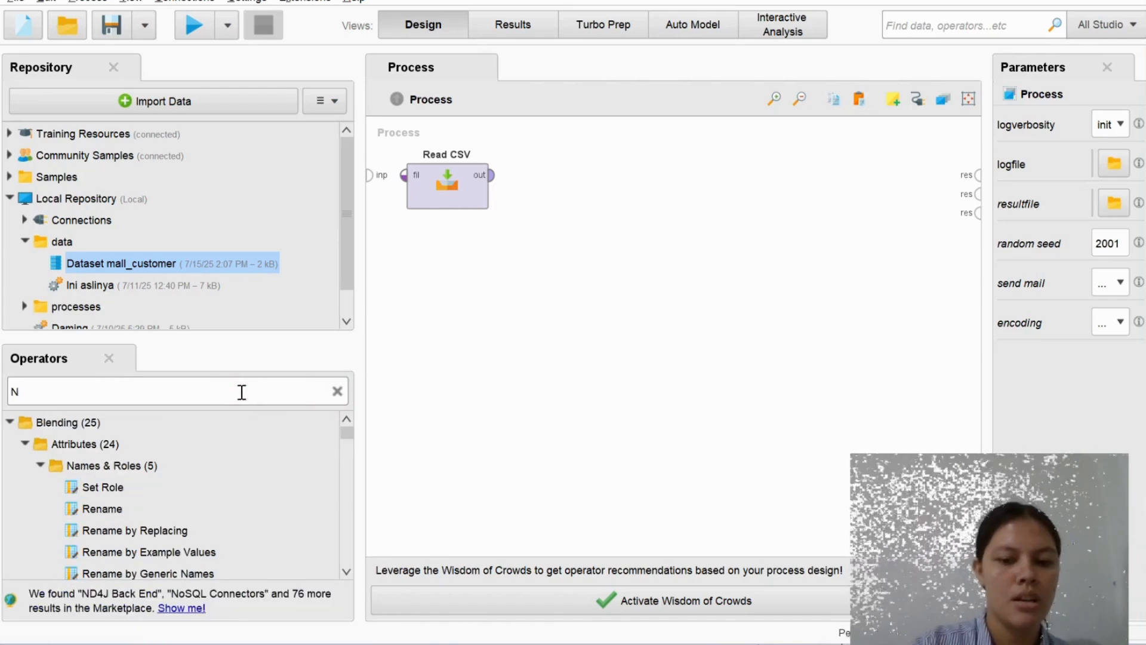
text(ominal to)
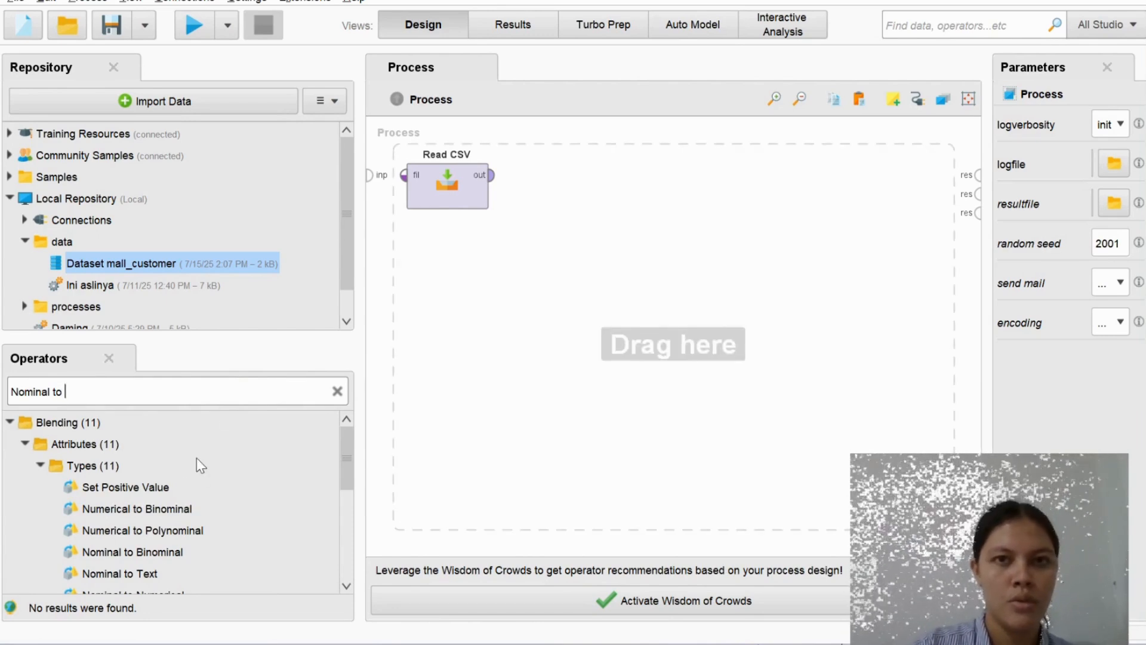
text( num)
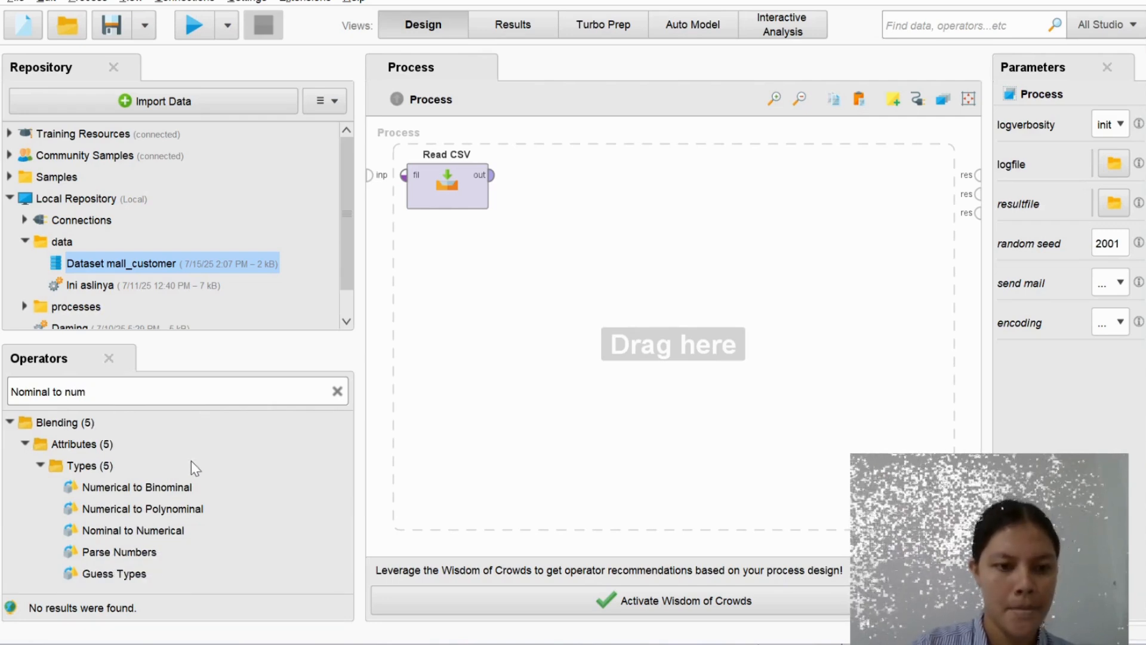
double_click(150, 530)
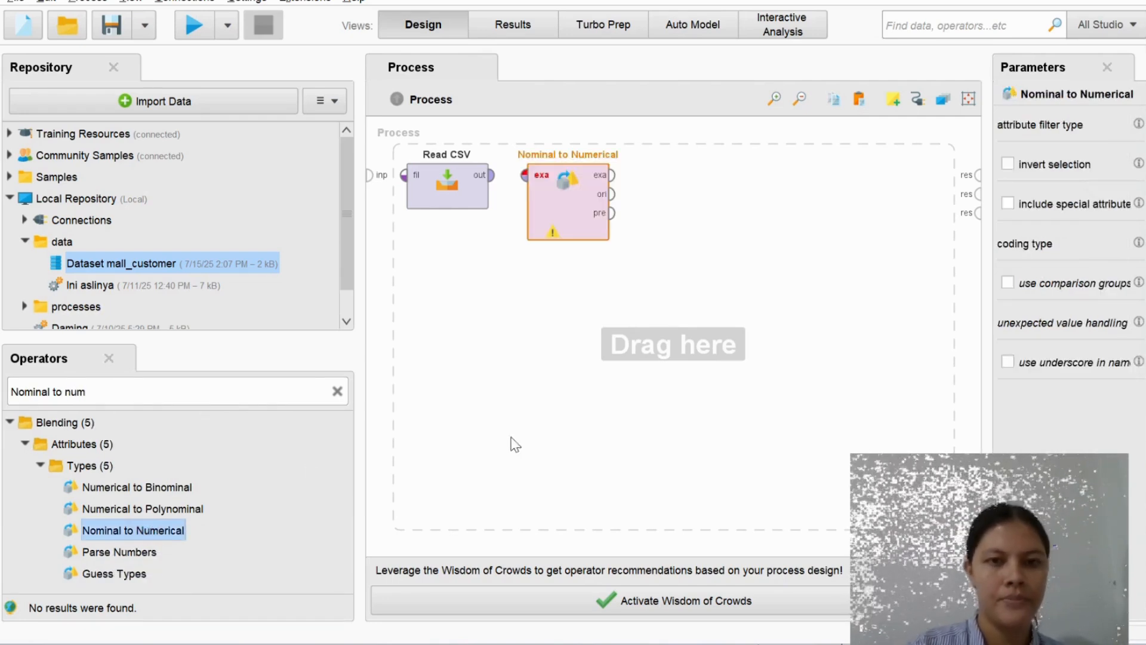
click(579, 431)
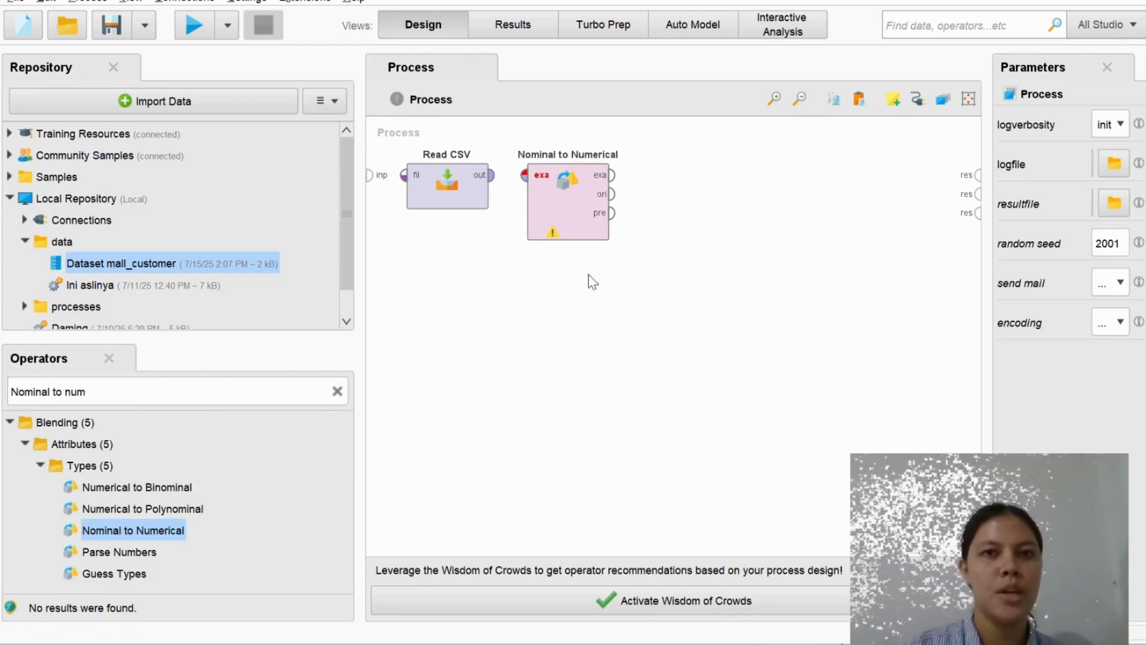
Connect the Read CSV output to the Nominal to Numerical example set input
click(486, 179)
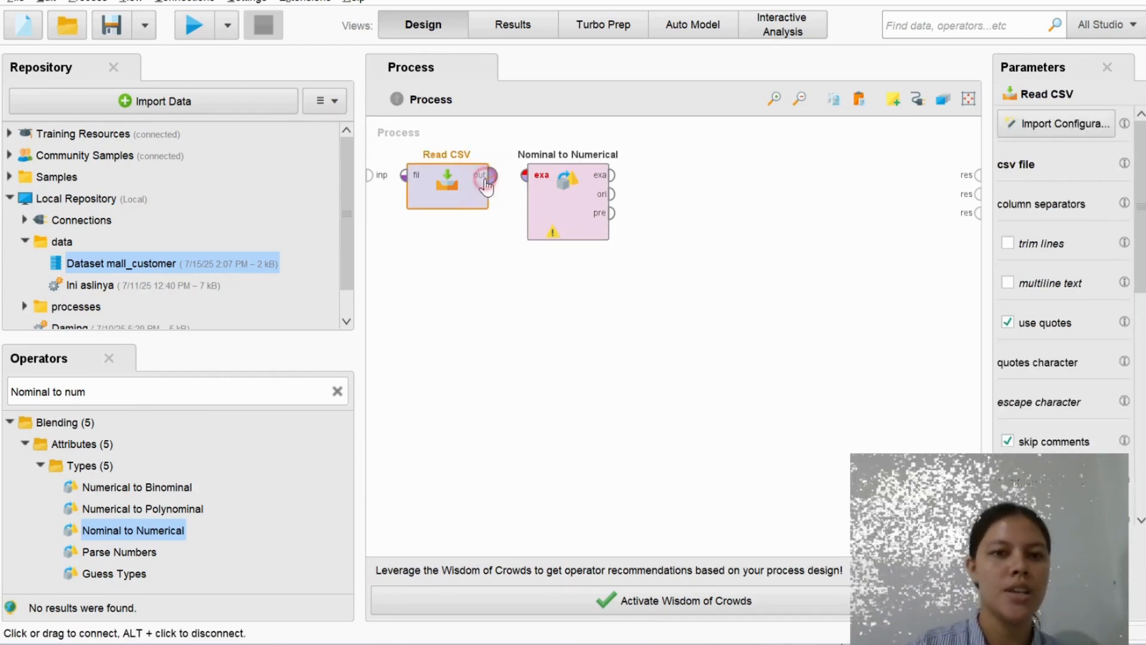
click(529, 179)
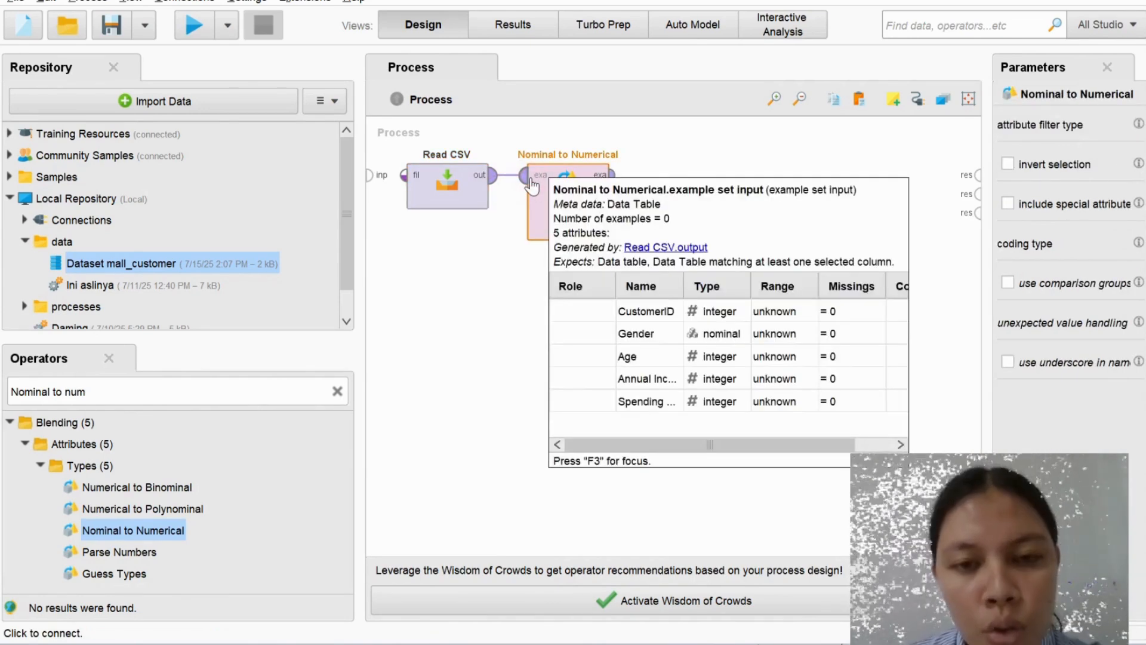
mouse_move(615, 177)
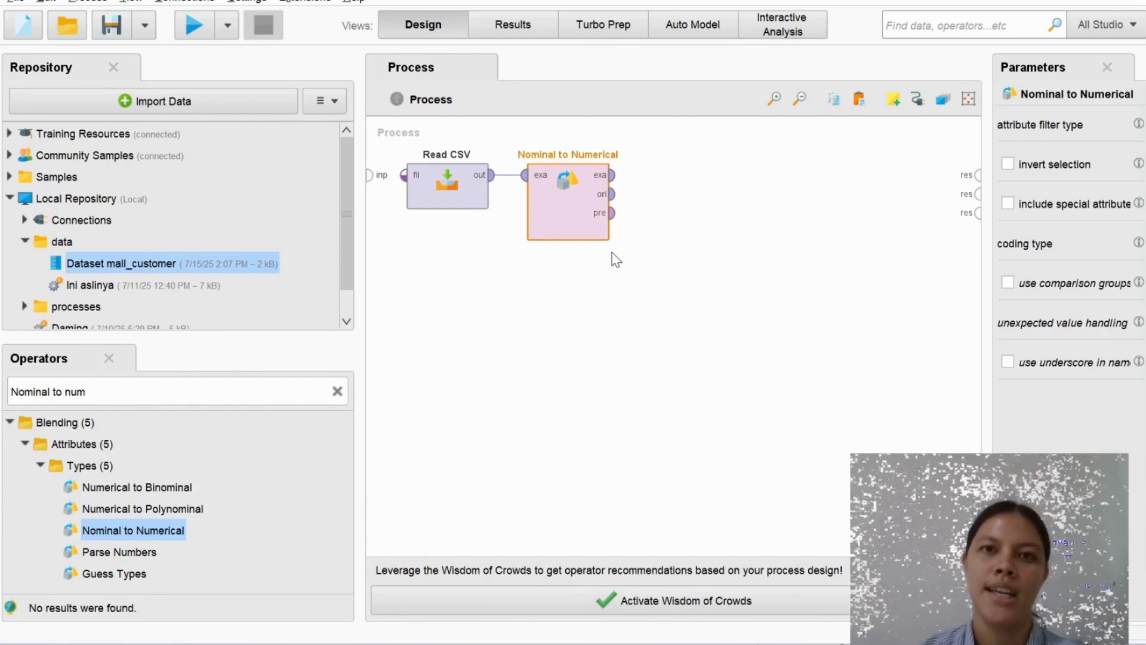
Search for Normali and place the Normalize operator to the right of Nominal to Numerical, then select it
click(340, 394)
text(Nor)
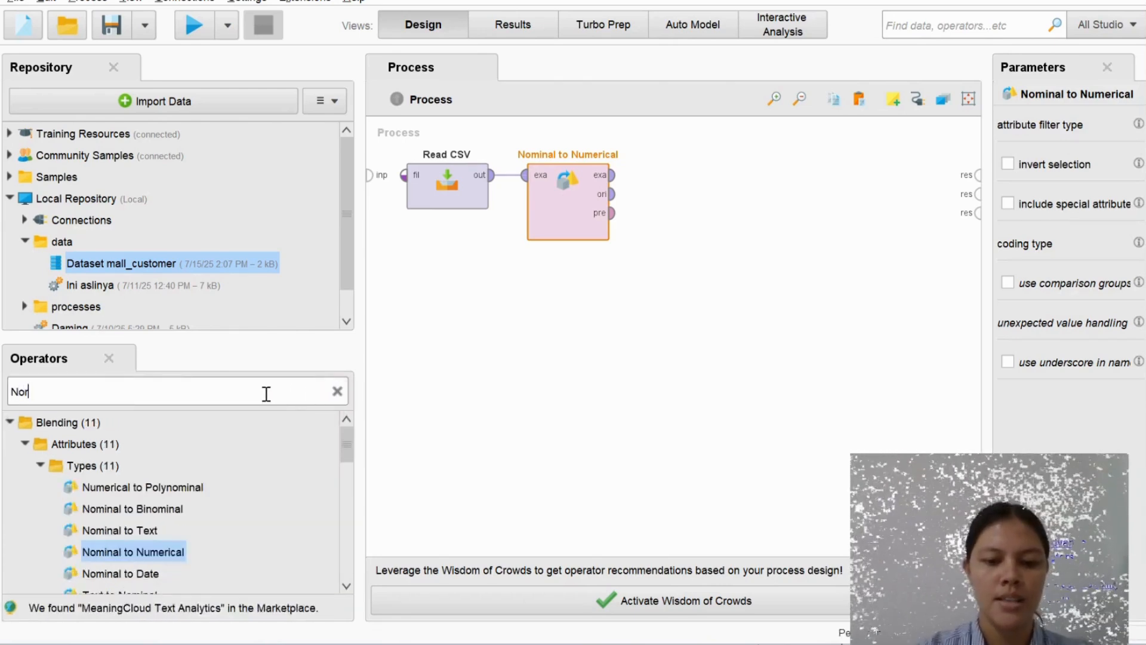
text(mali)
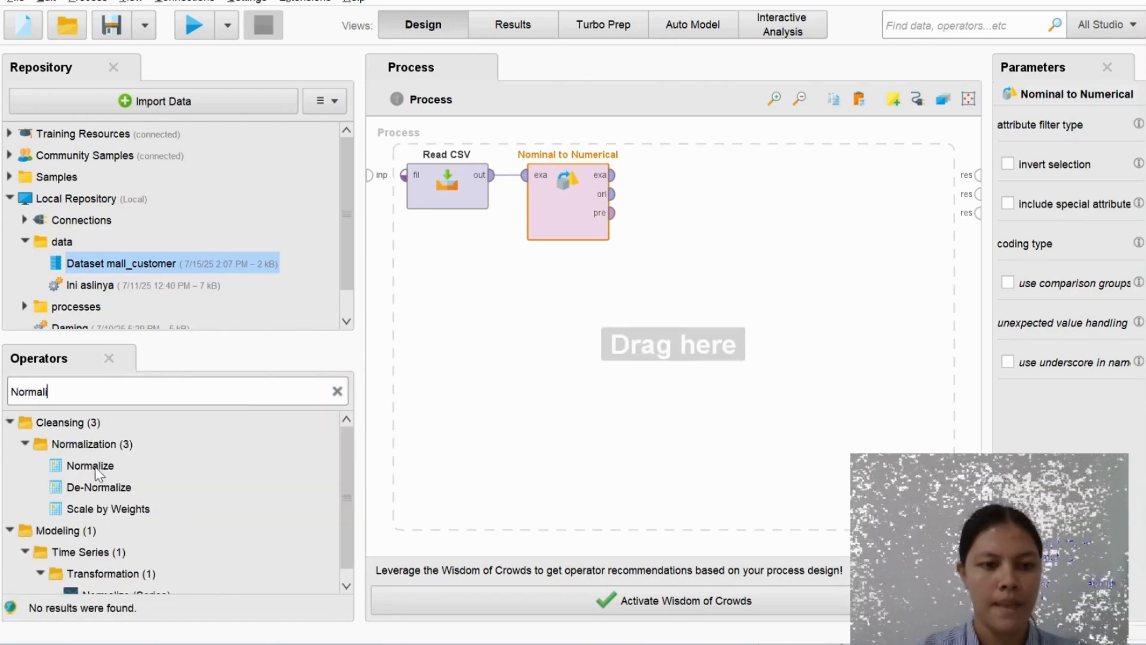
click(95, 467)
drag(95, 467, 687, 197)
click(740, 290)
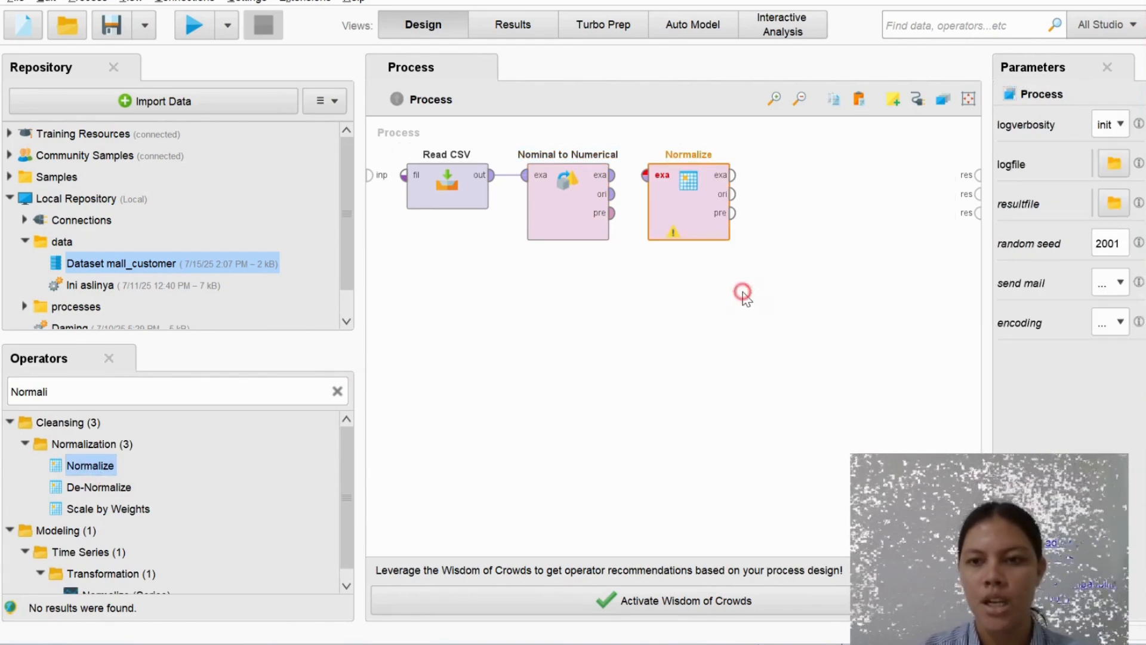
click(680, 209)
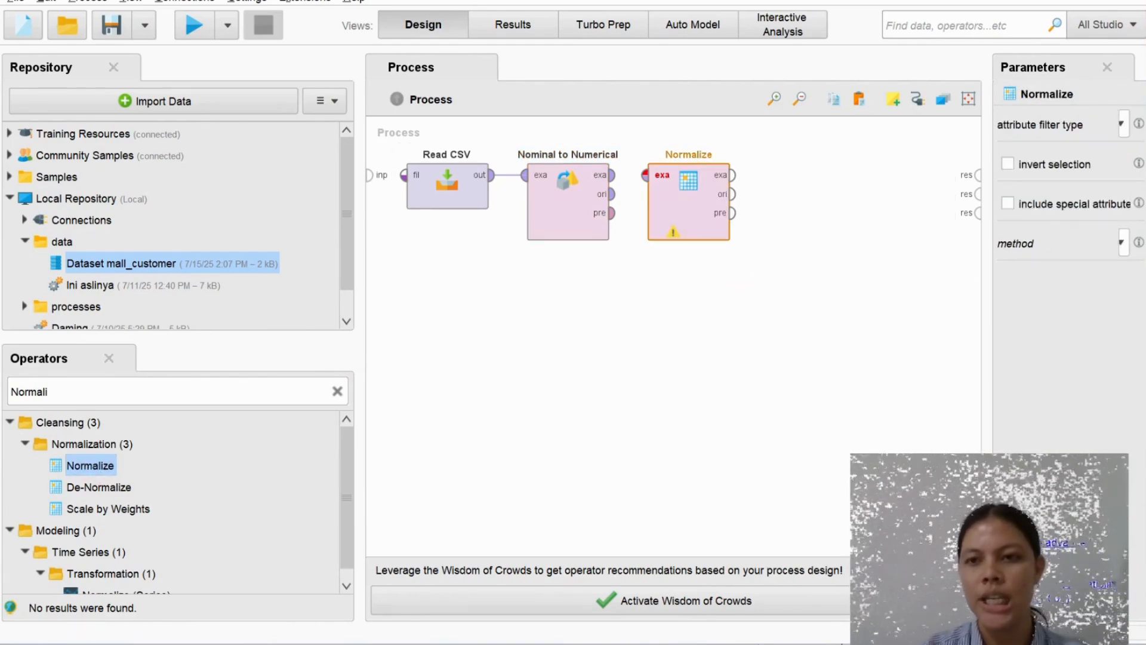
Set the Normalize operator's method to Z-transformation
click(1123, 243)
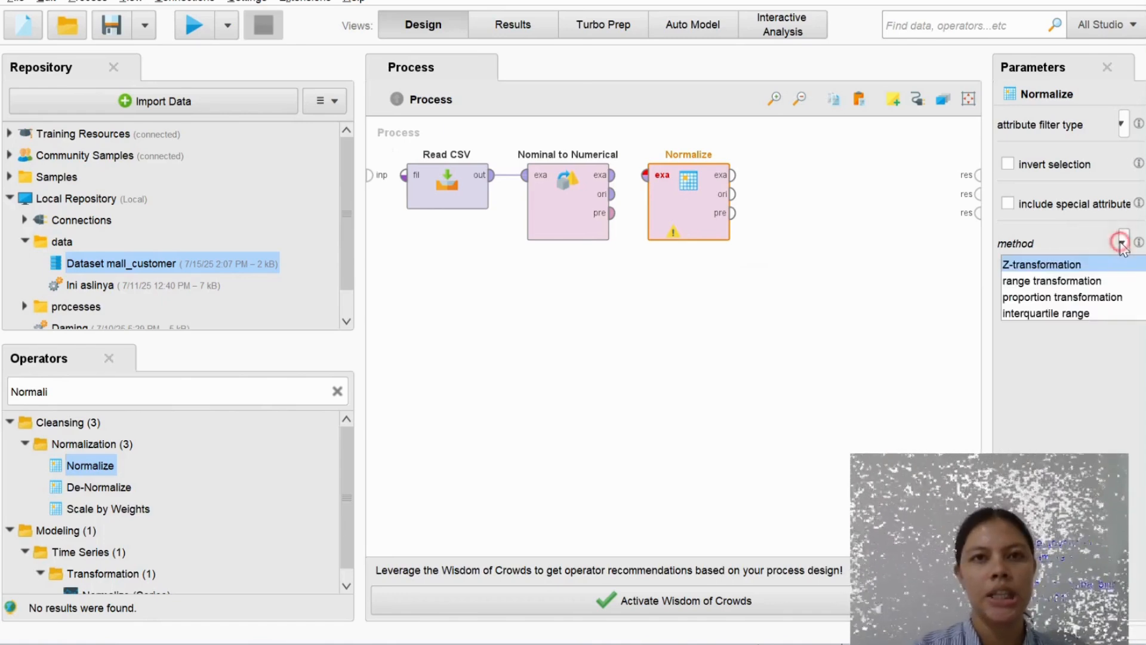
click(1095, 264)
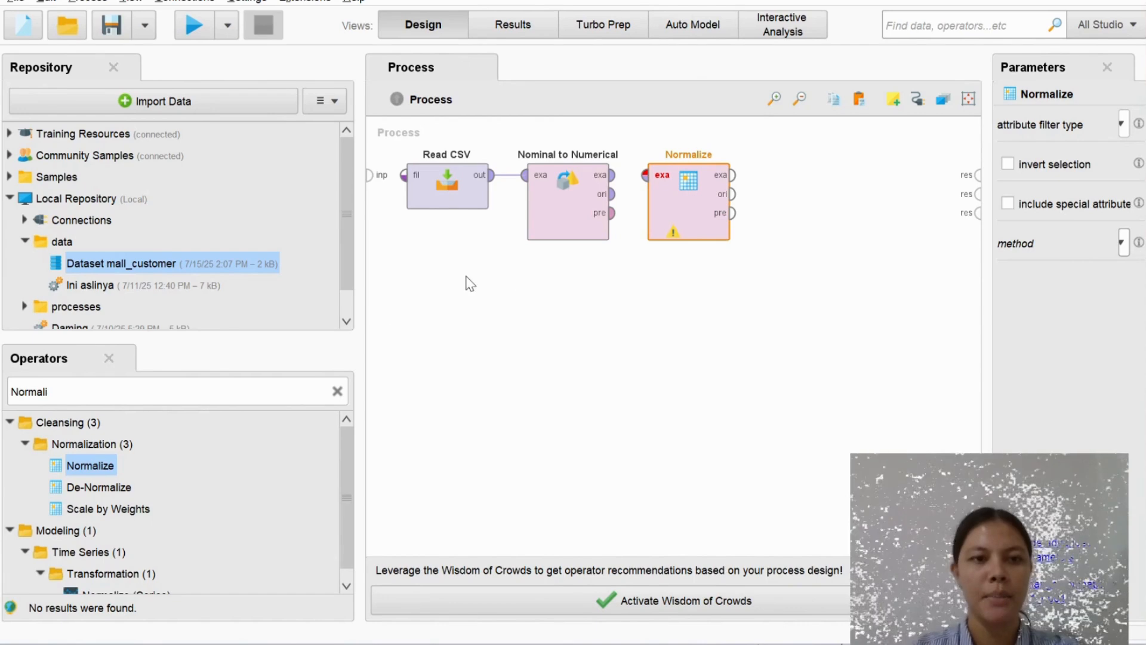
Search the operators for K-mean and add the k-Means operator to the process
click(338, 391)
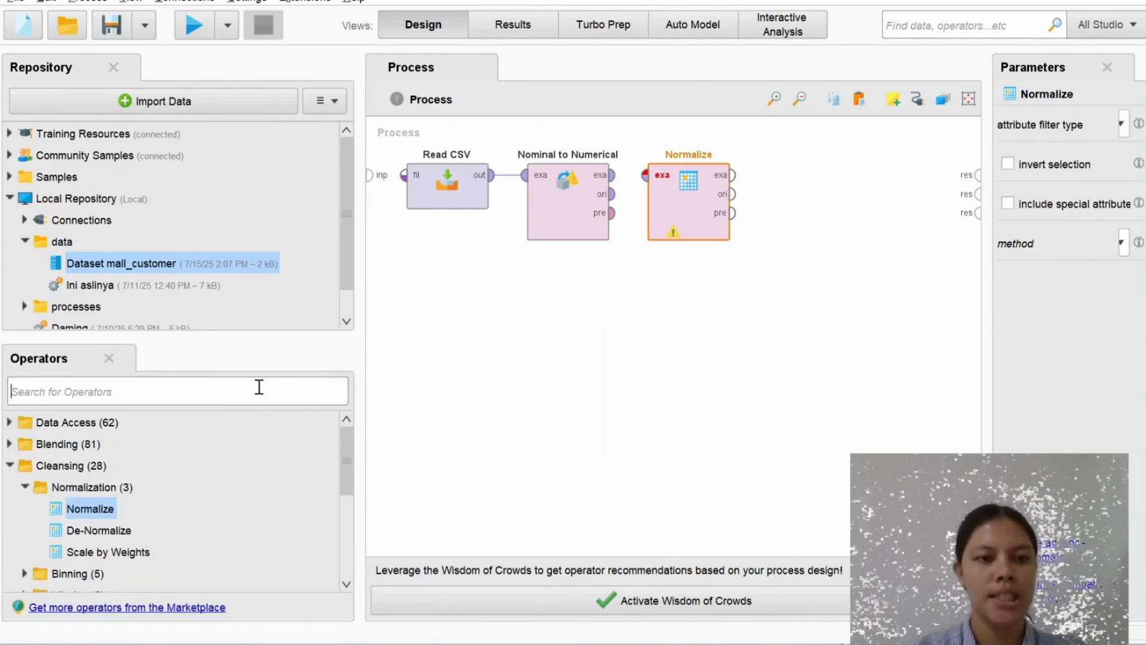
text(K-m)
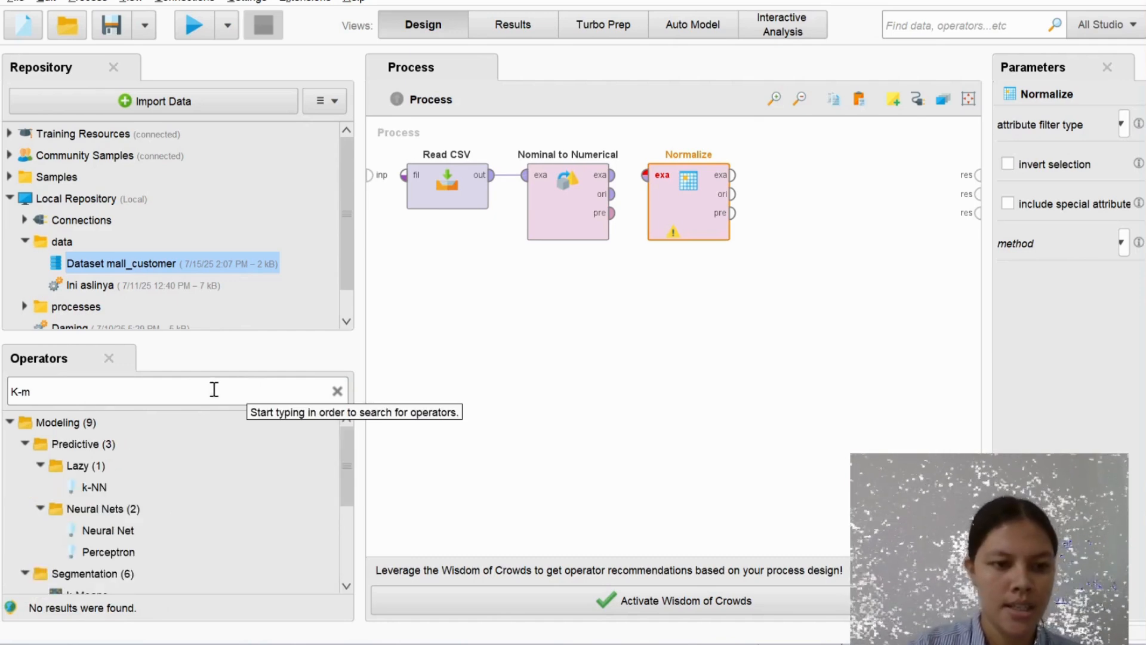
text(ean)
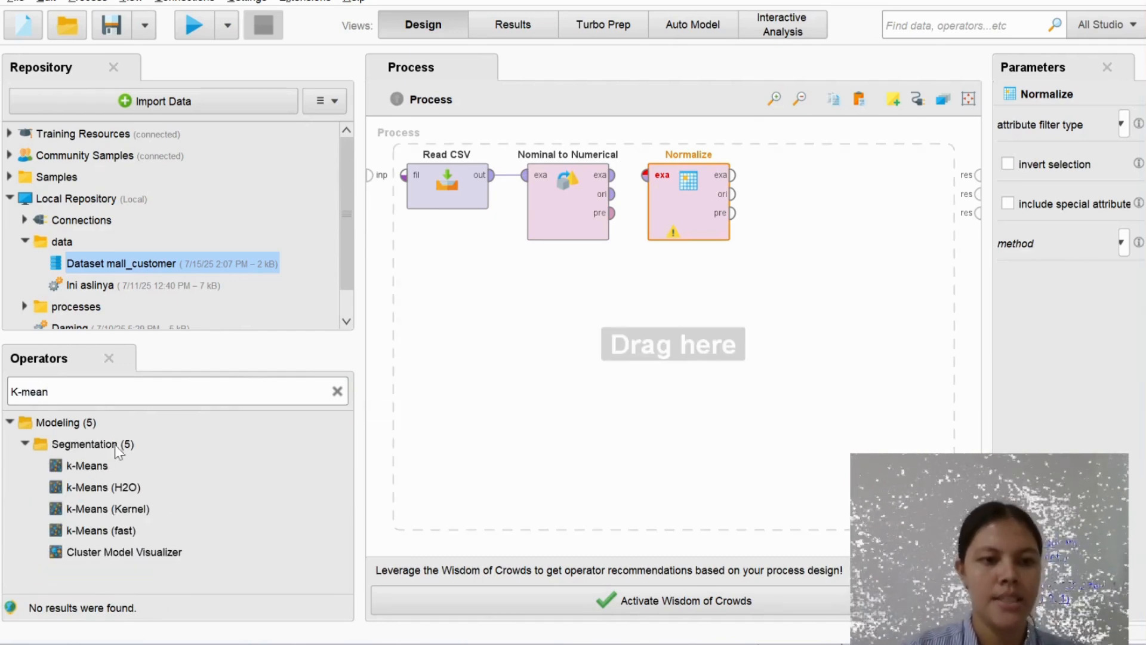
double_click(88, 469)
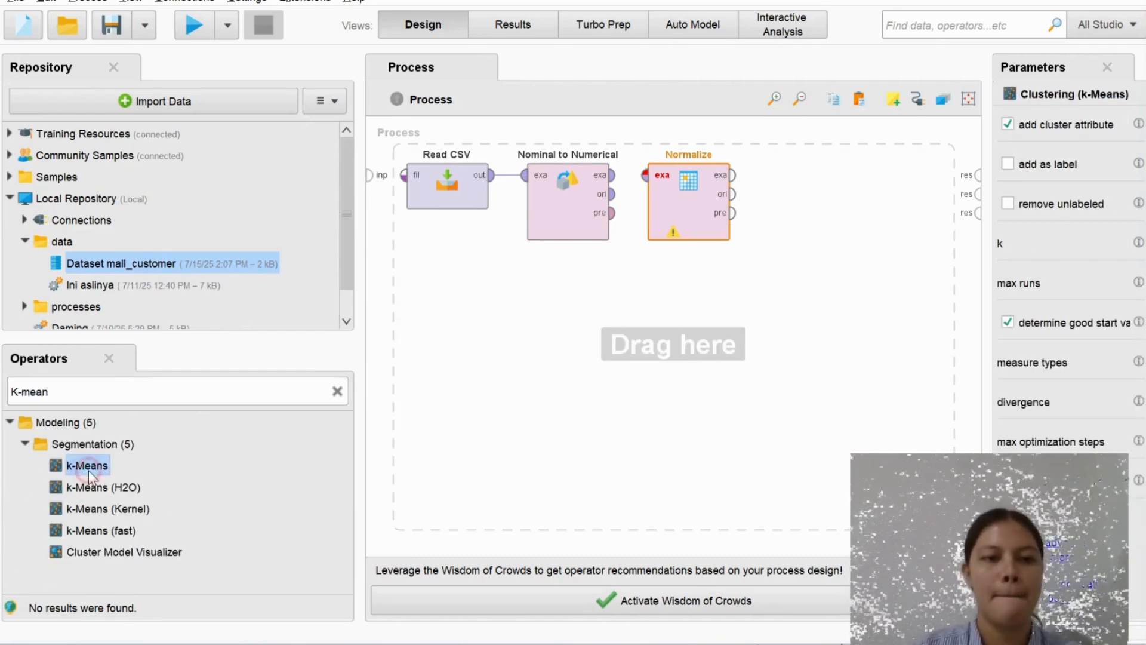
Connect the Nominal to Numerical output to Normalize, and Normalize's output to the Clustering input
click(709, 314)
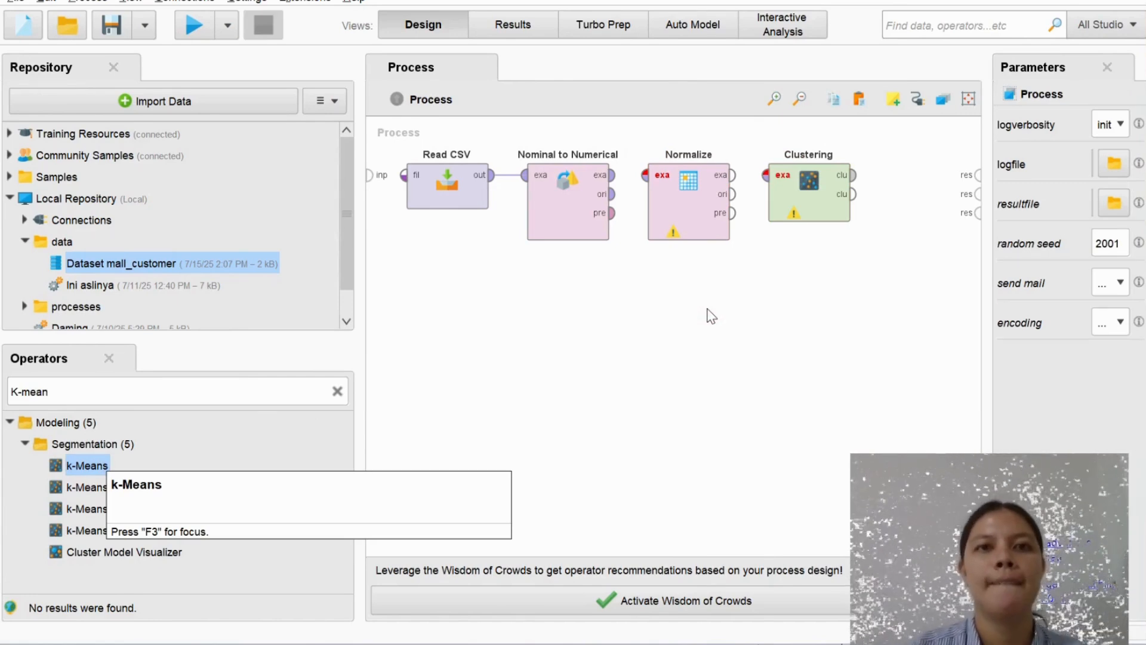
click(611, 175)
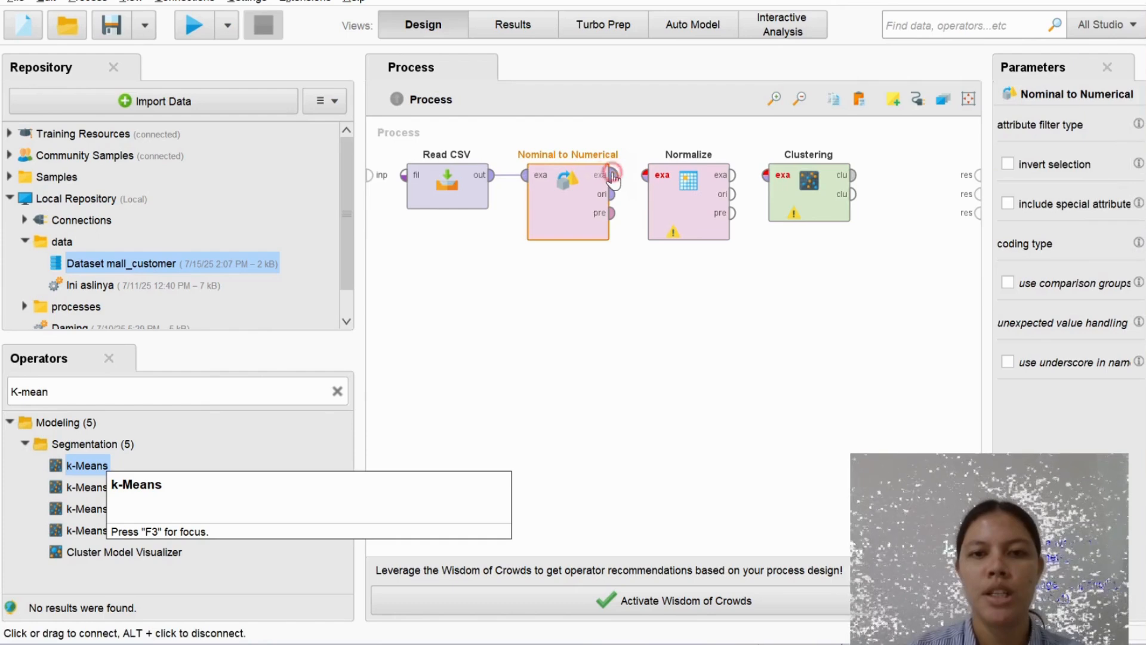
click(646, 175)
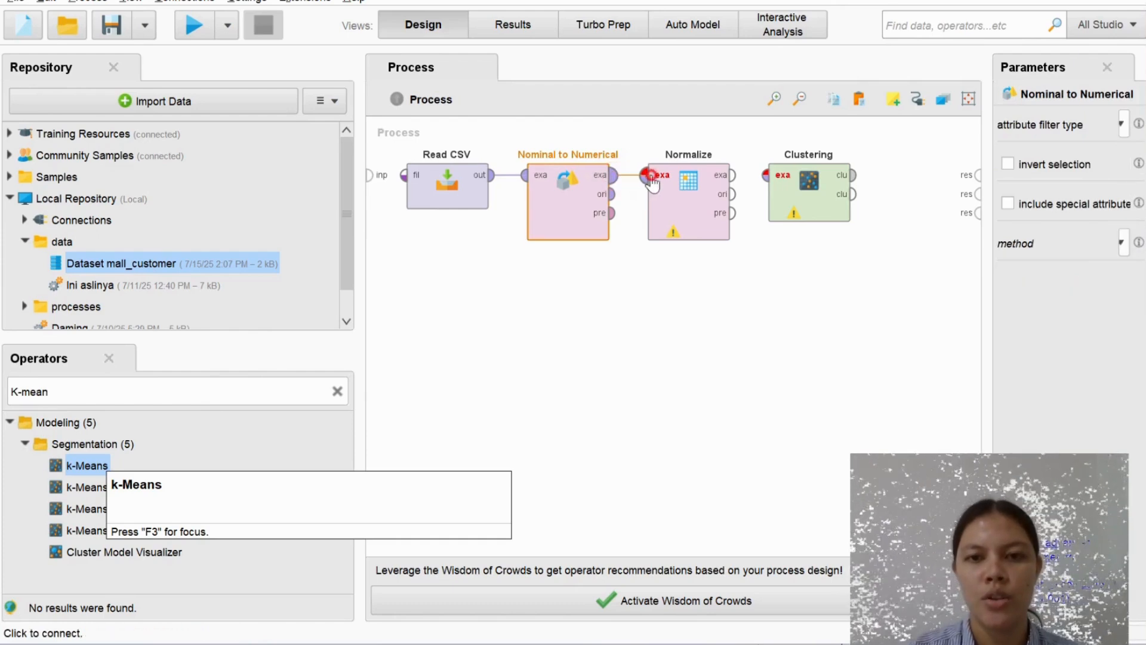
click(732, 175)
click(766, 174)
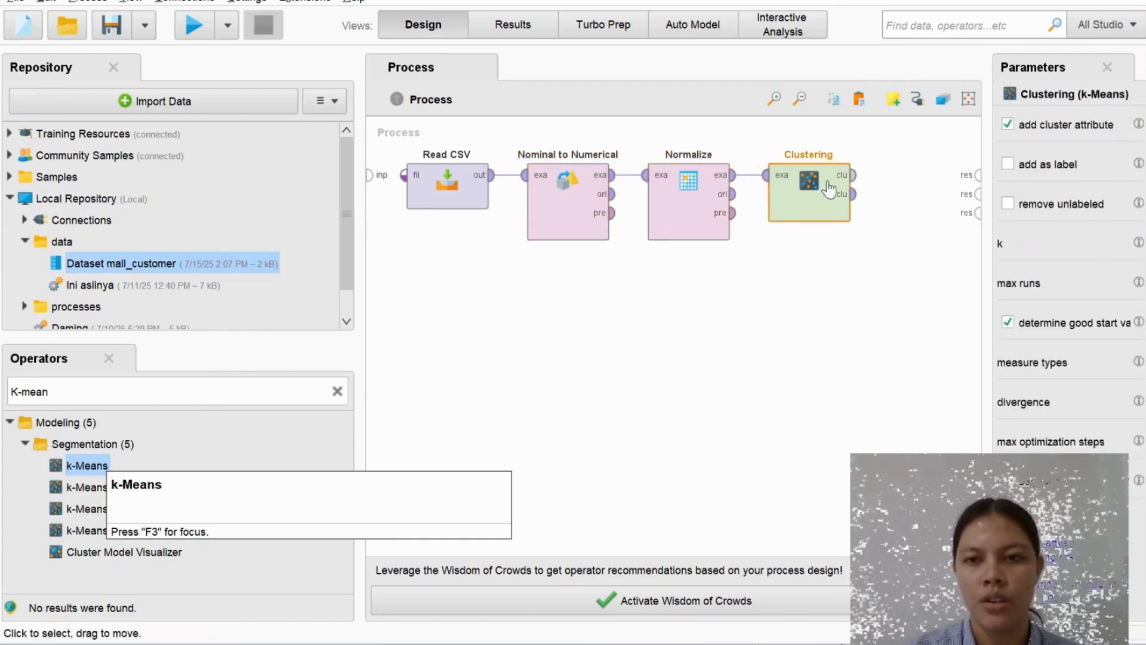
Connect both Clustering outputs to the process result ports
click(854, 175)
click(977, 174)
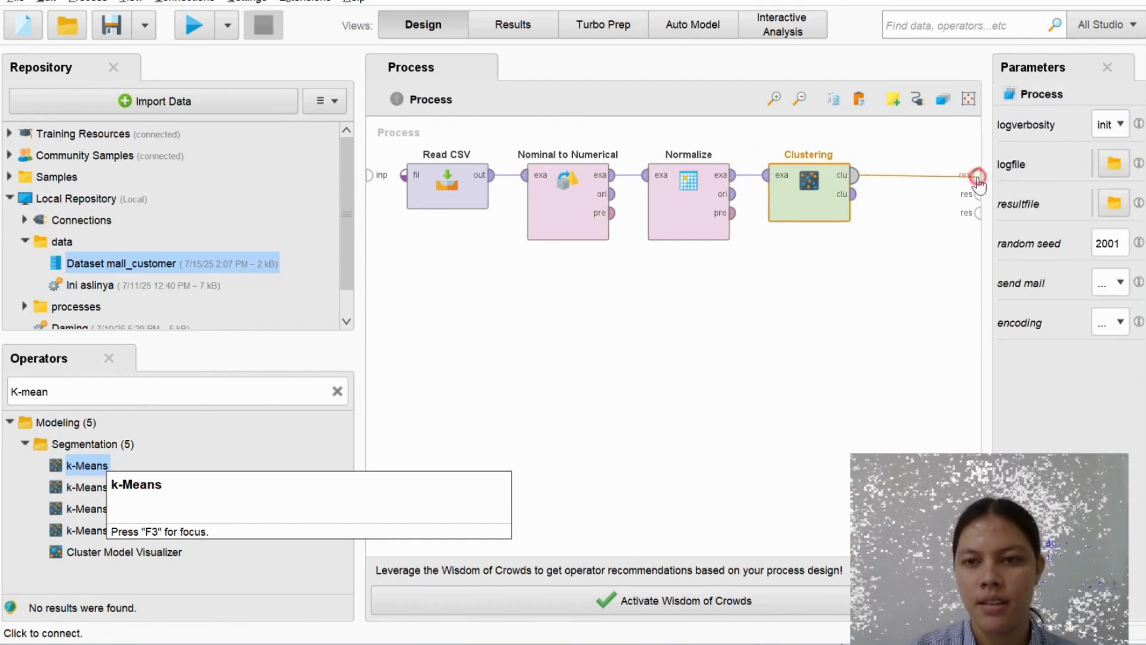
click(853, 194)
click(978, 194)
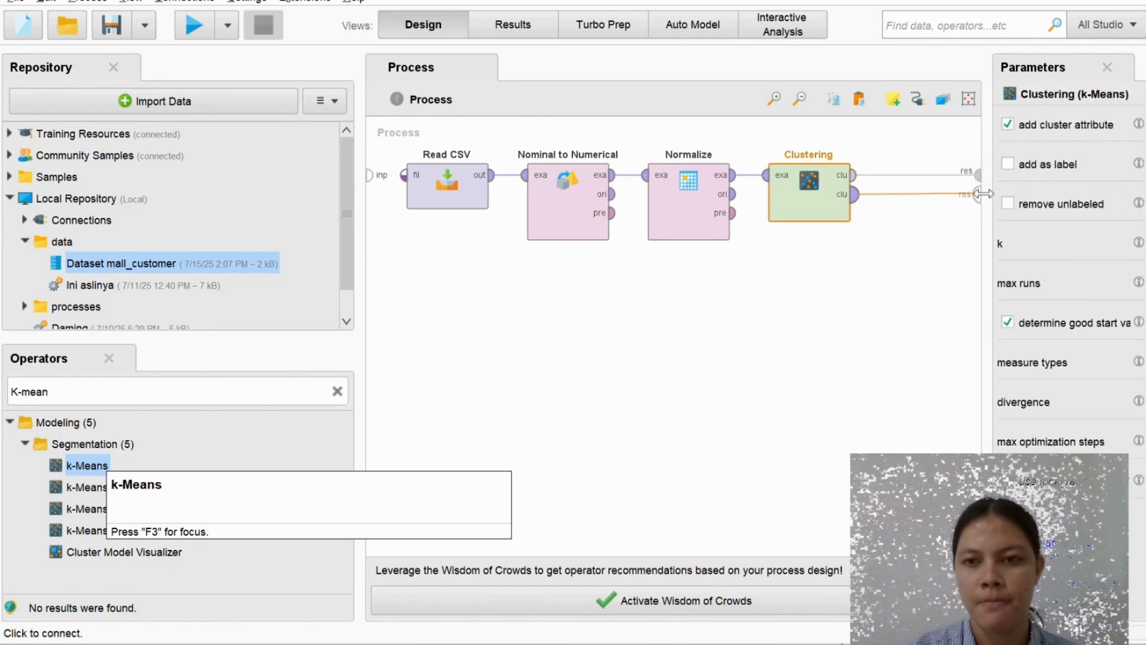
click(978, 194)
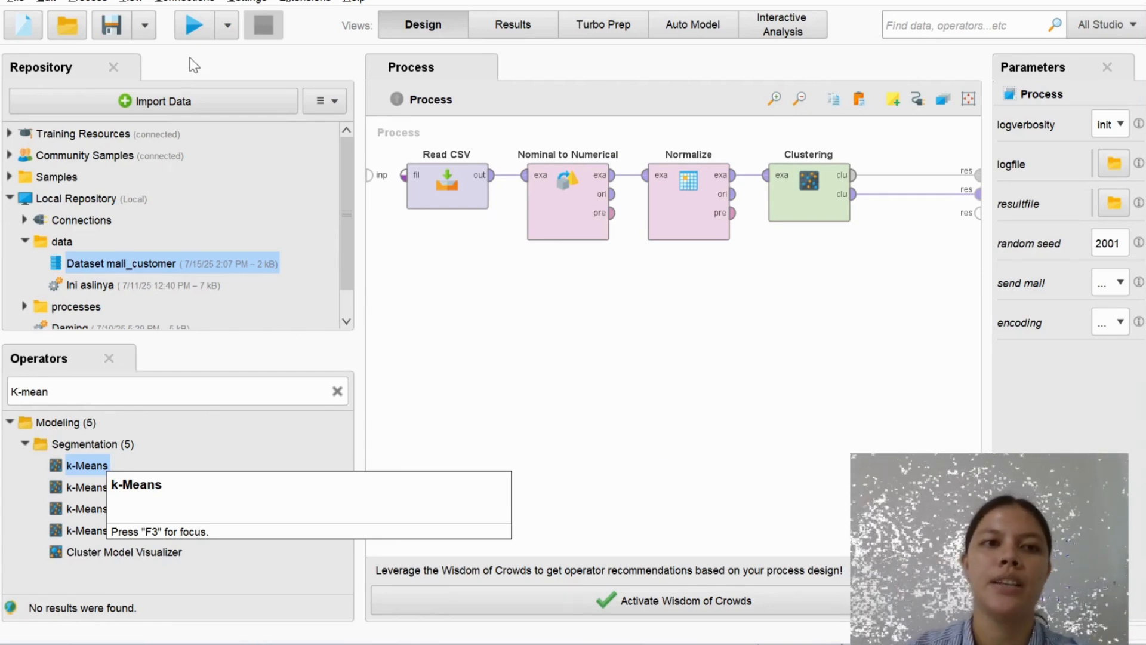
Run the process and expand cluster_0 in the cluster model's folder view
click(192, 27)
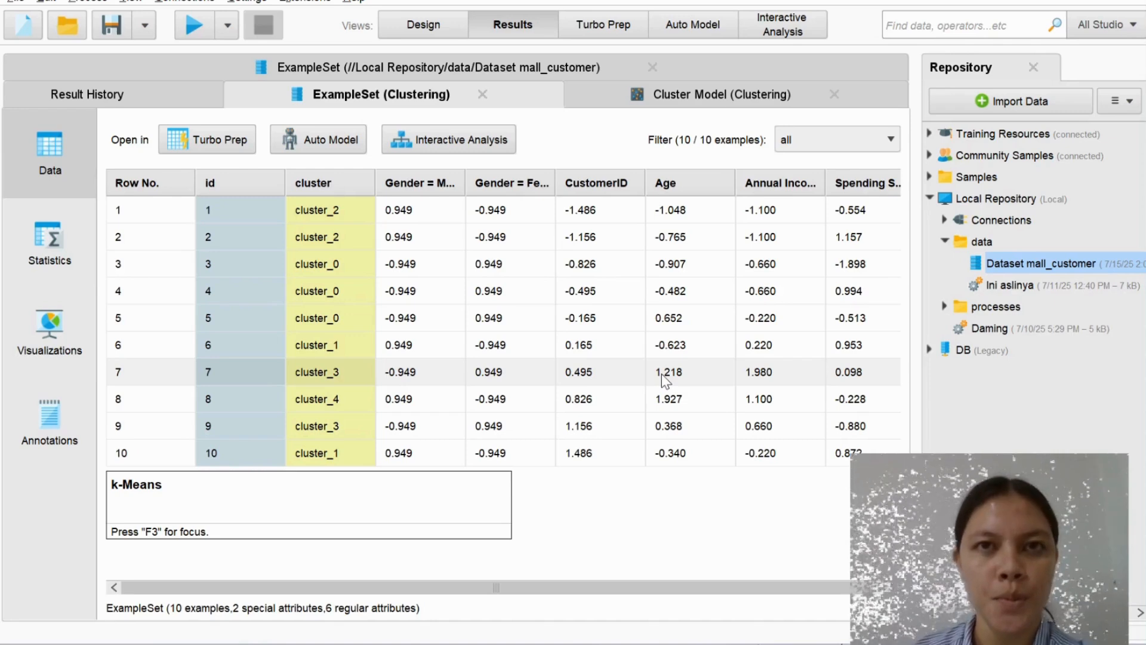
click(660, 87)
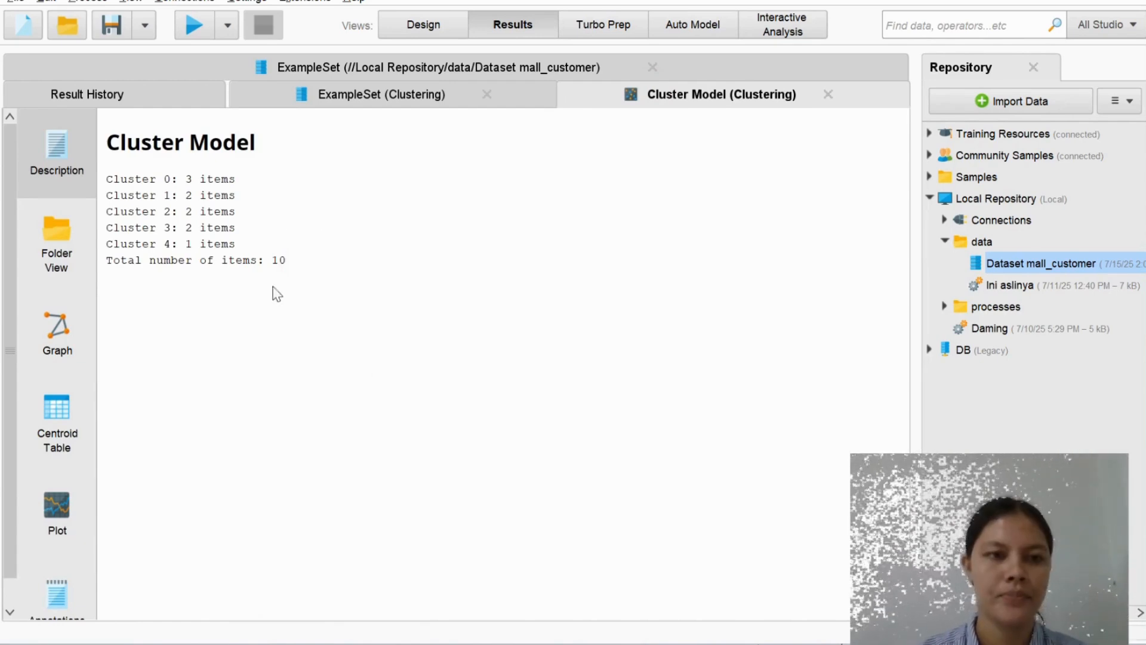
click(52, 246)
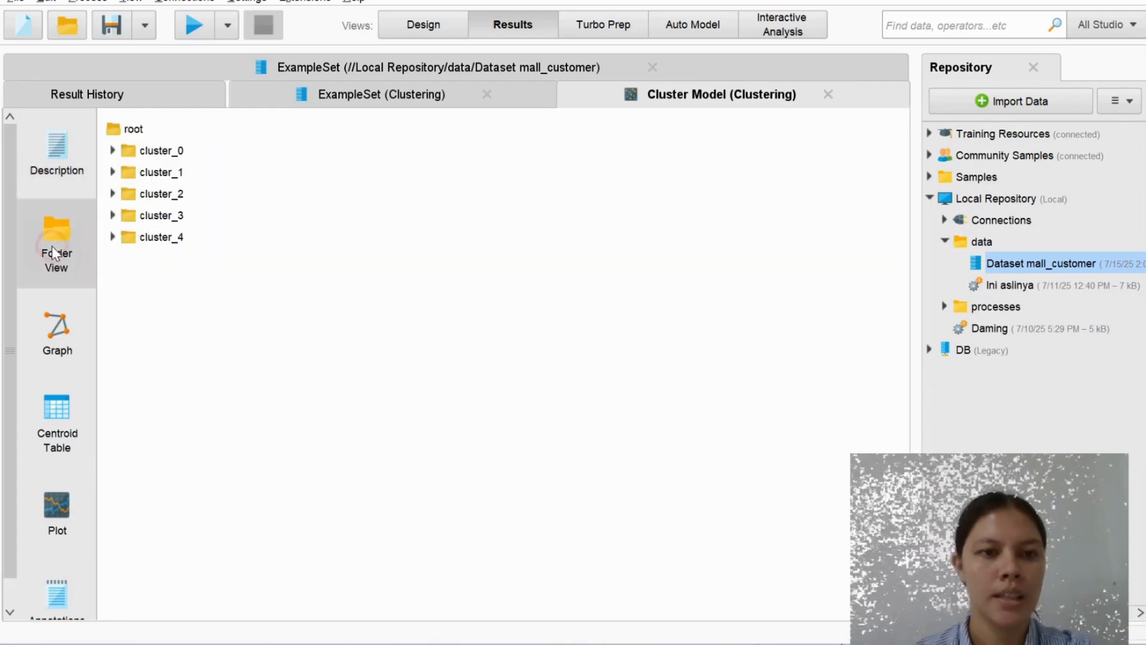
double_click(181, 152)
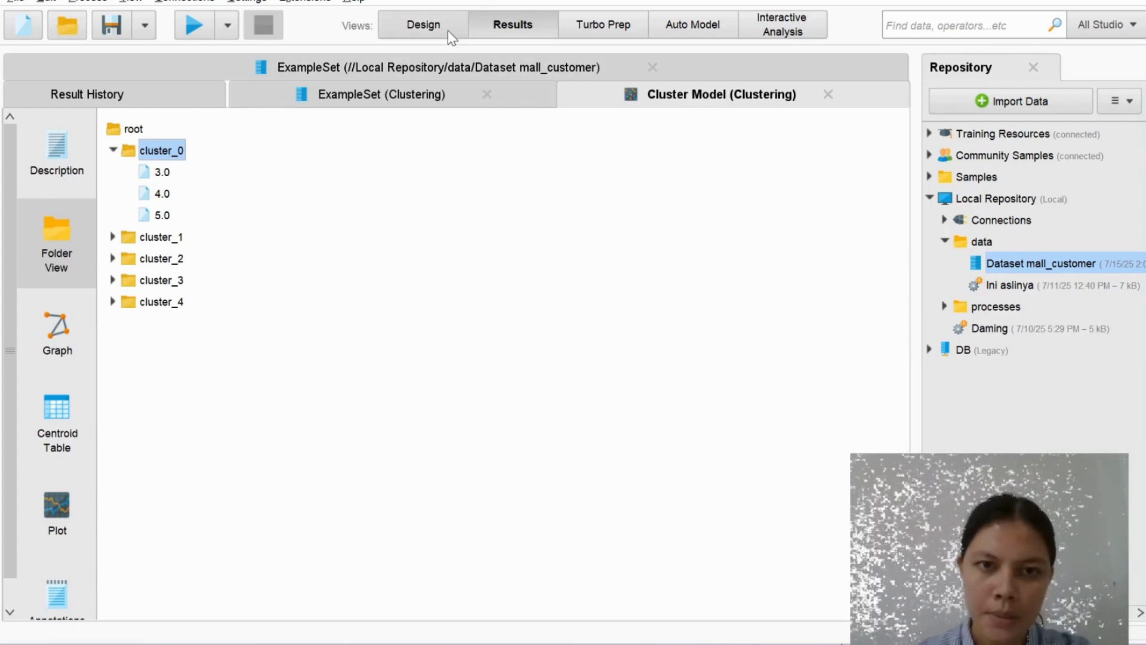
Examine the clustered example set's scatter plot of Gender = Male against Gender = Female coloured by cluster
click(426, 95)
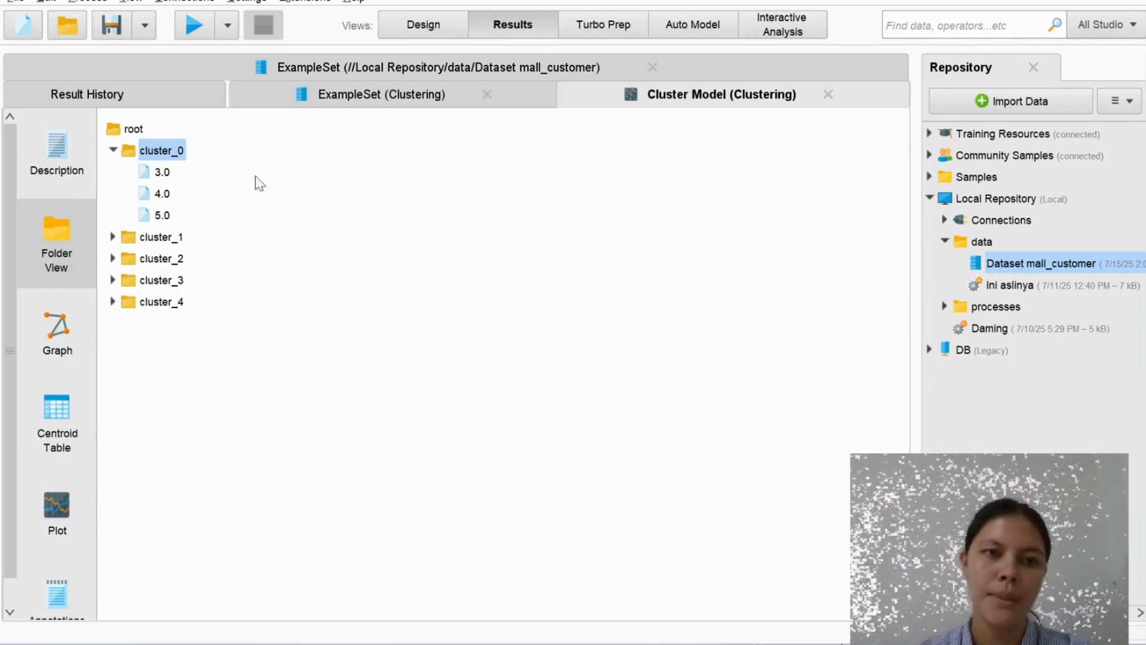
scroll(60, 340, down, 1)
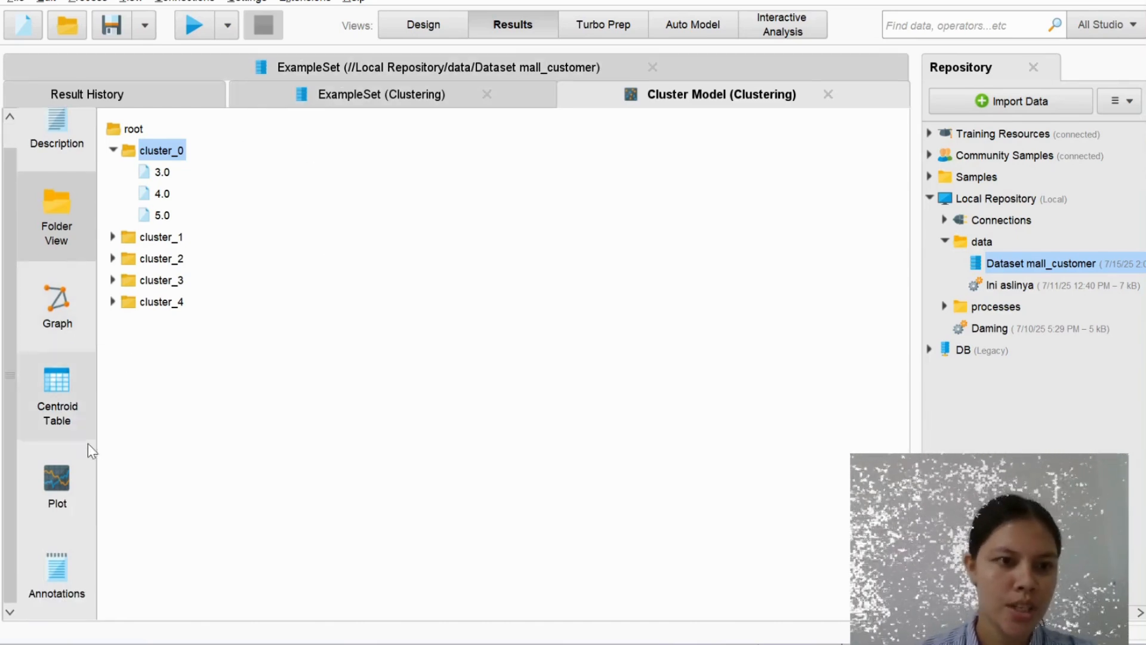
click(400, 105)
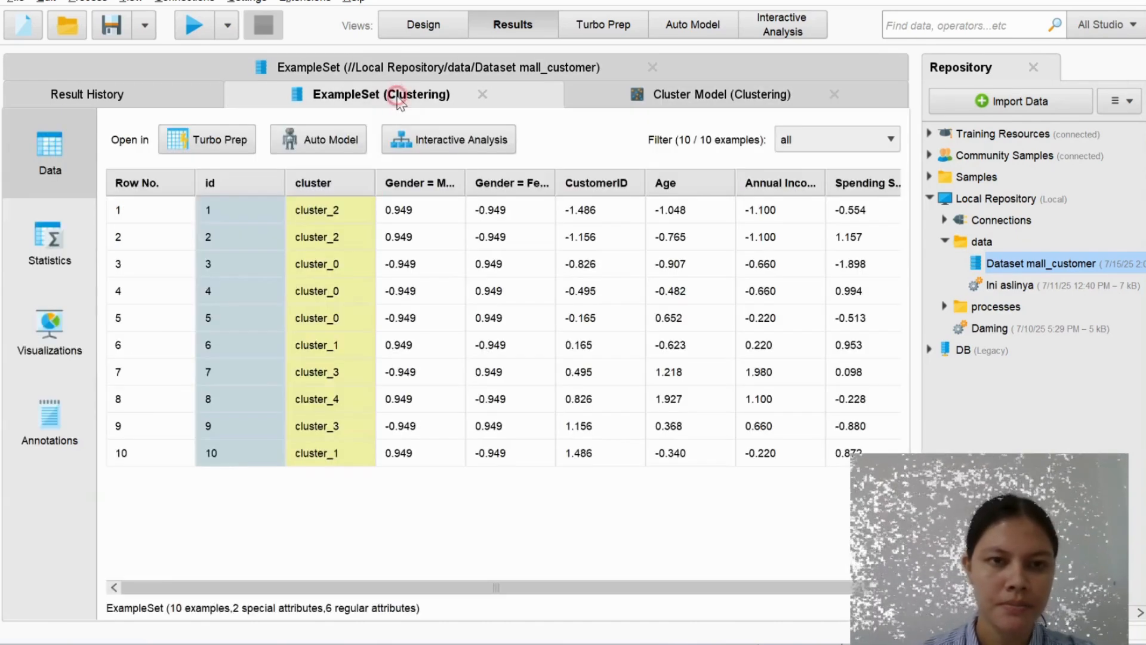
click(66, 329)
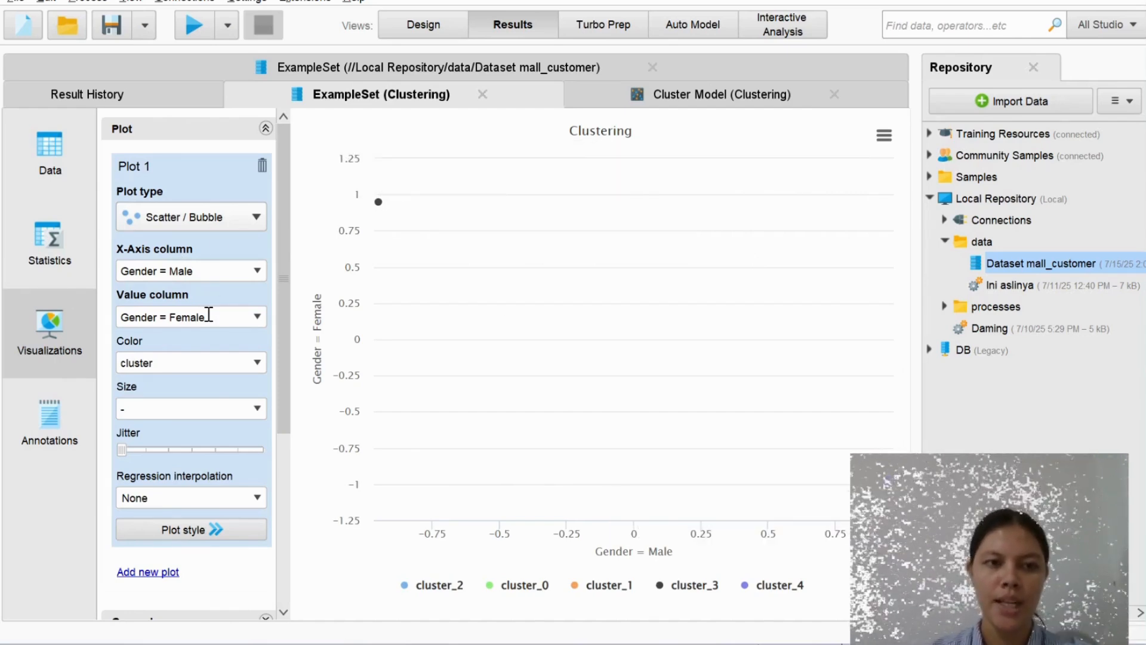
scroll(206, 391, down, 3)
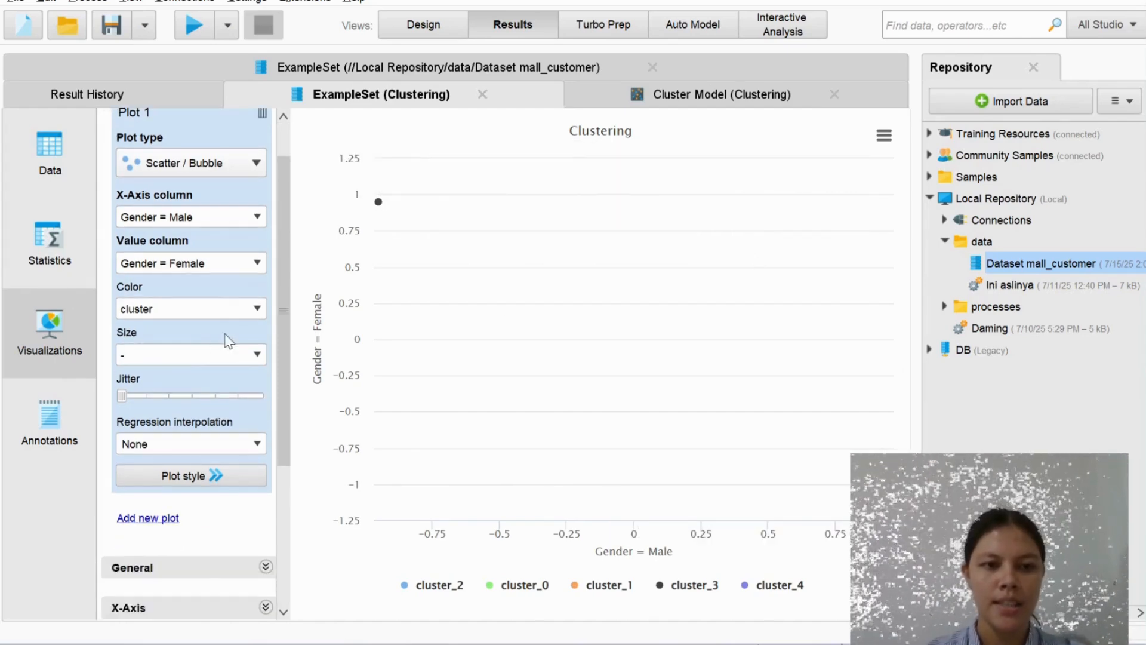
scroll(165, 337, up, 3)
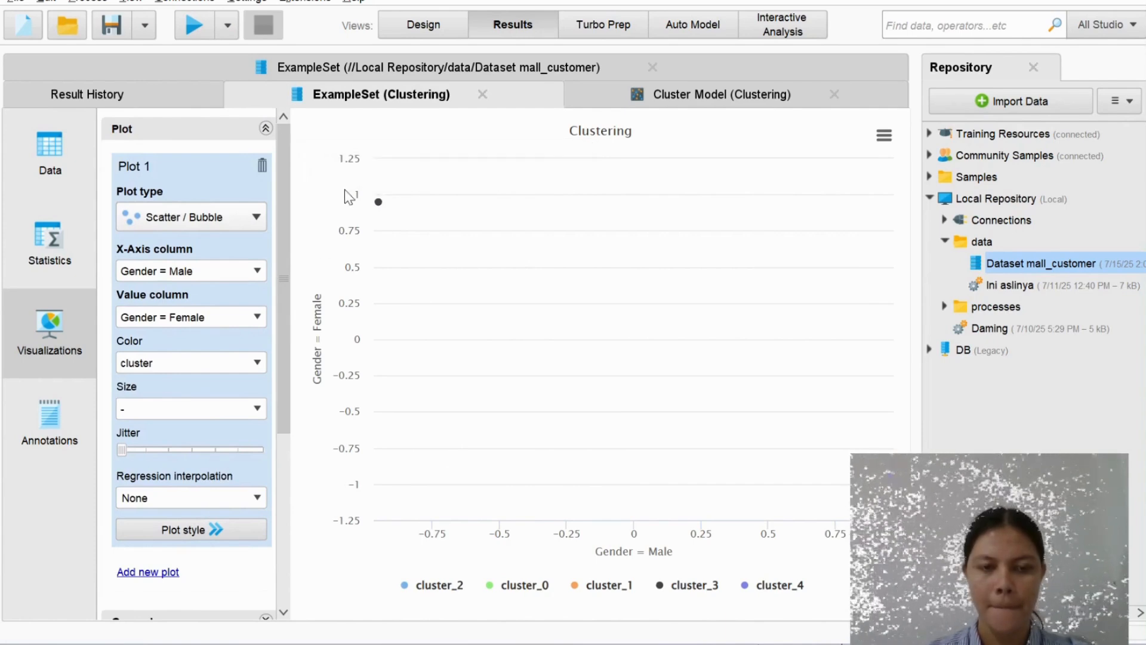
mouse_move(379, 206)
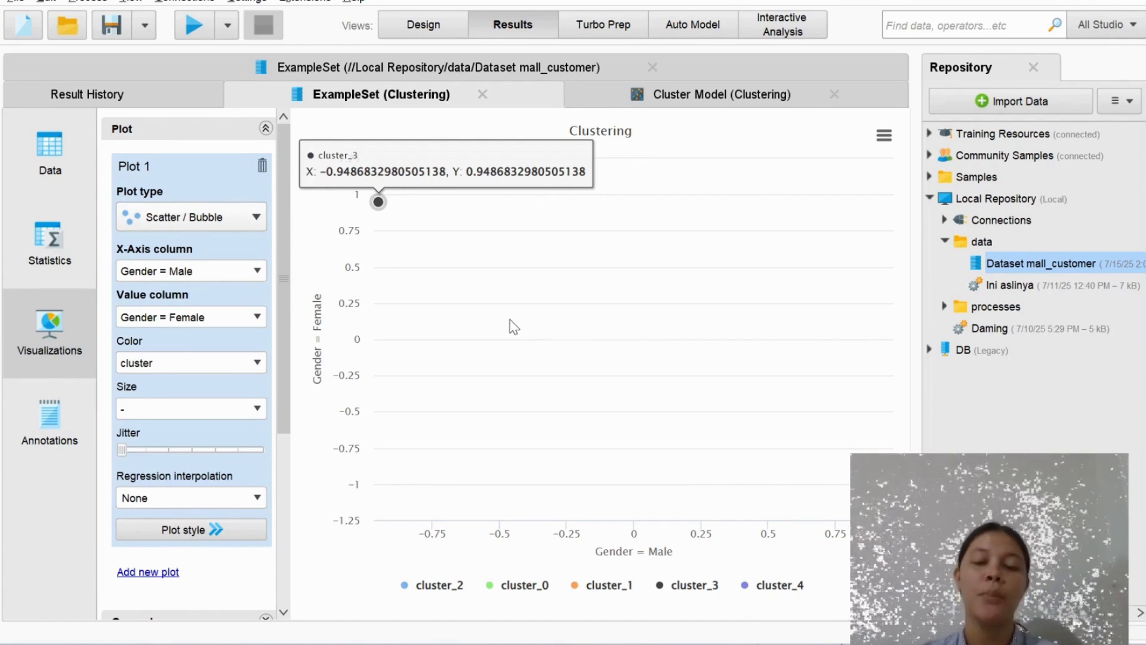
Compare the original example set with the clustering results, and return to the Design view
click(454, 66)
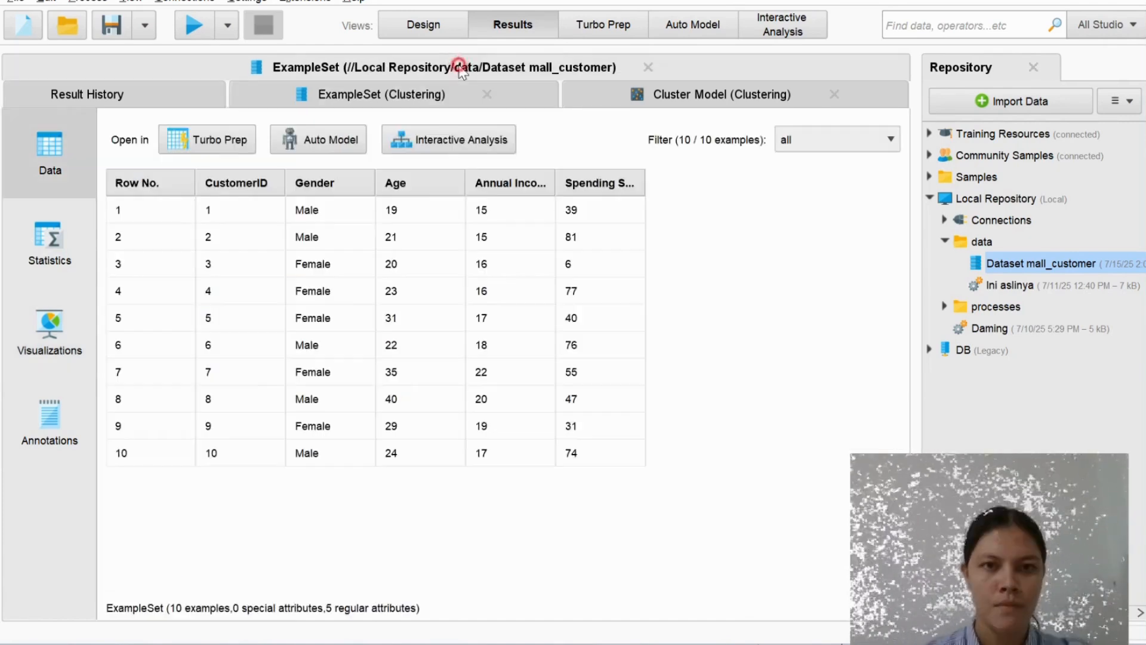
click(630, 104)
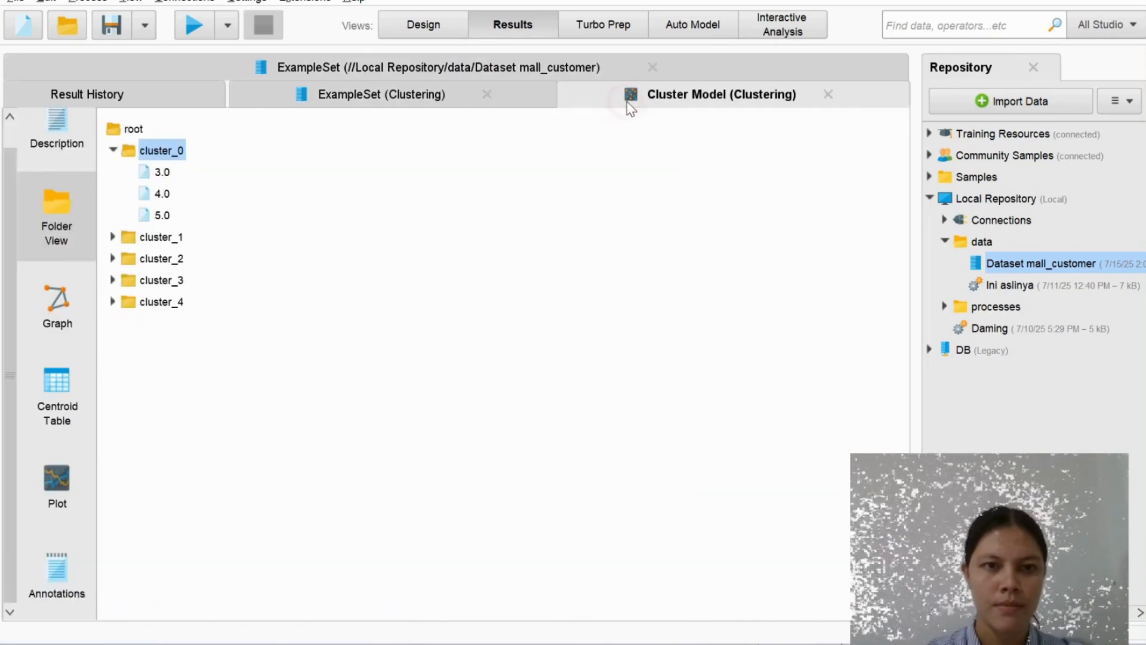
click(406, 103)
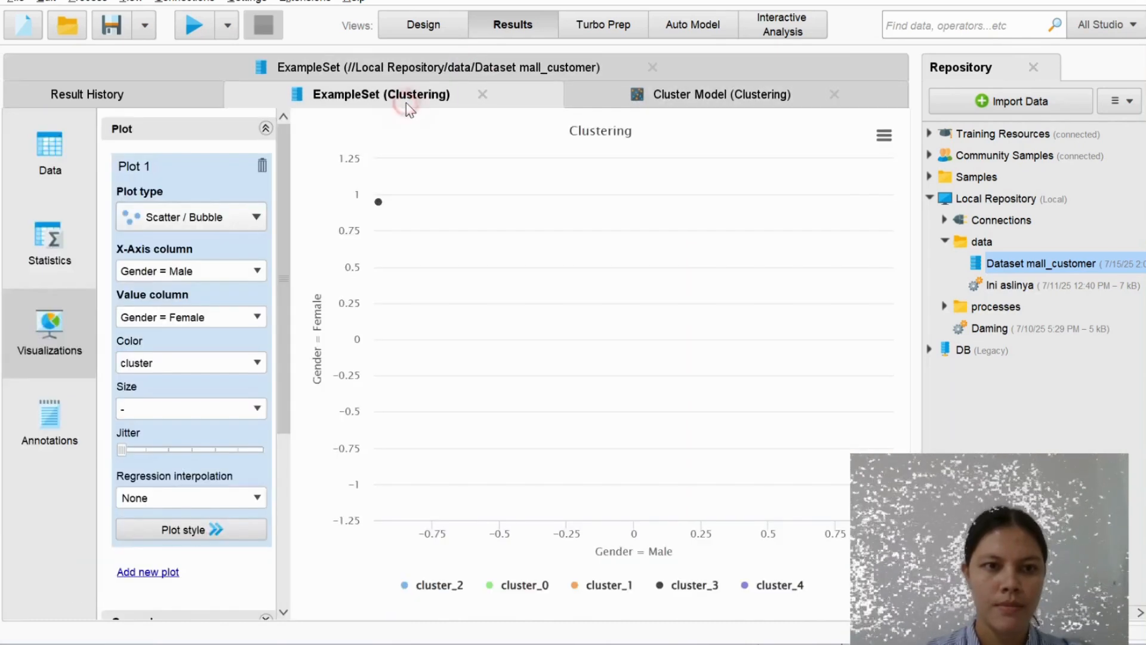
click(442, 27)
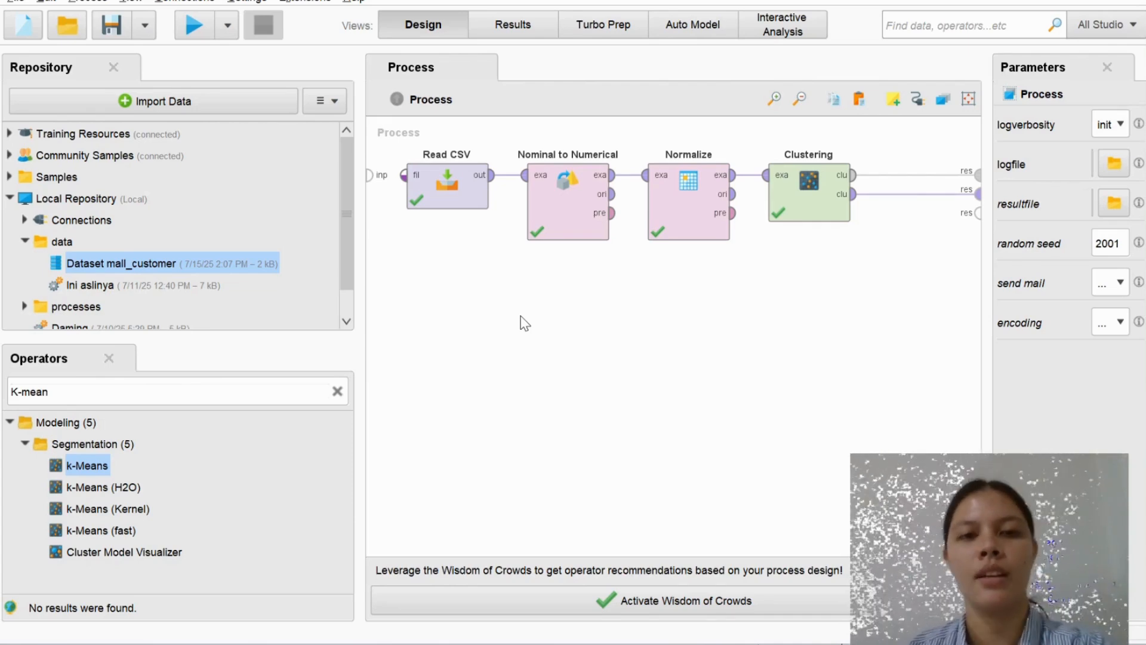
key(XF86MonBrightnessUp)
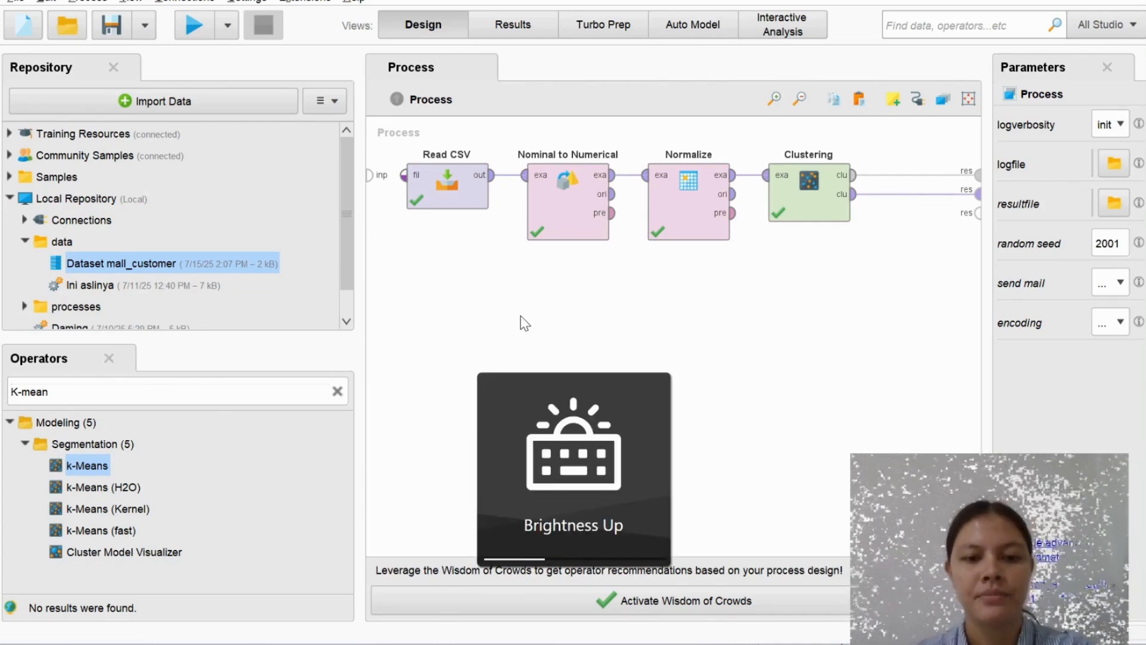